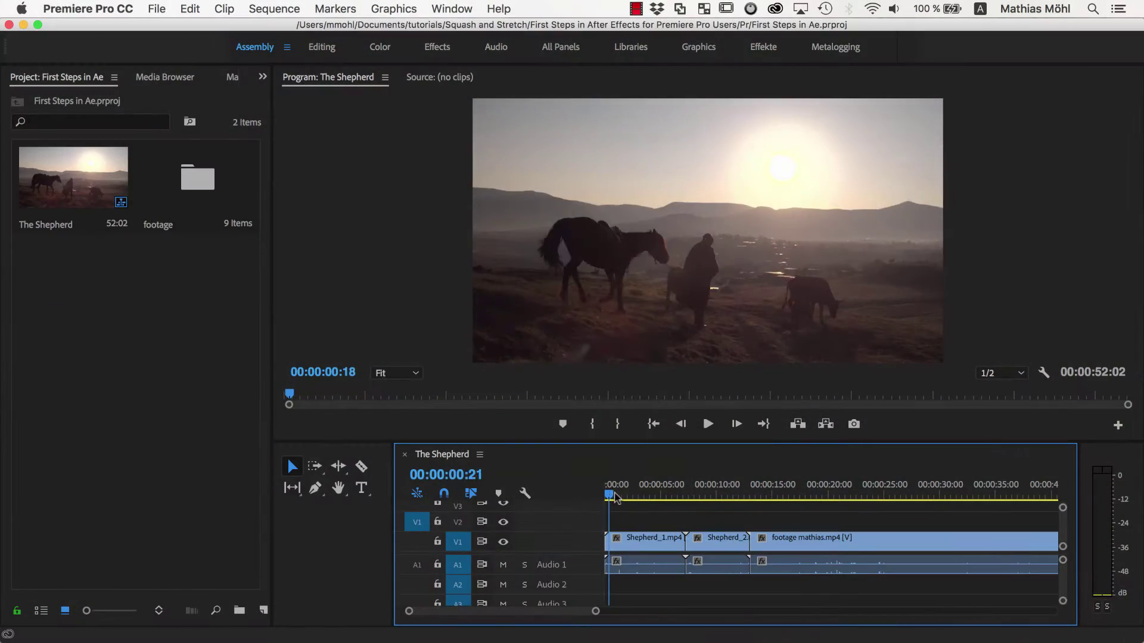
Replace the Shepherd_2 clip on V1 with an After Effects composition, naming the project 'First Steps'.
{"action": "left_click_drag", "start_coordinate": [608, 499], "coordinate": [751, 509]}
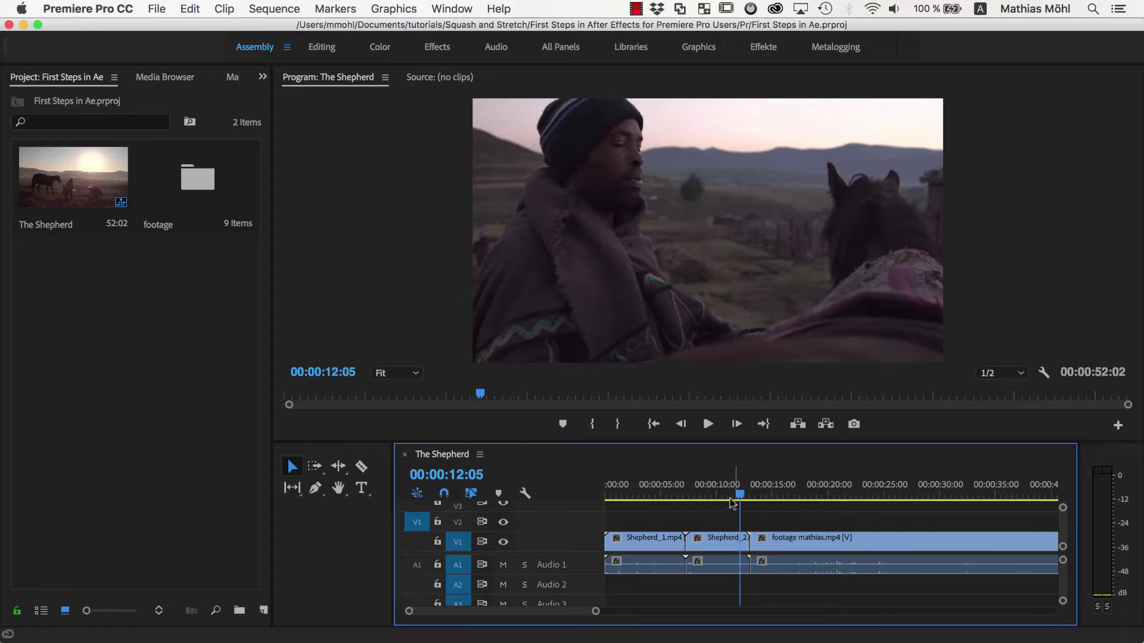
{"action": "right_click", "coordinate": [721, 538]}
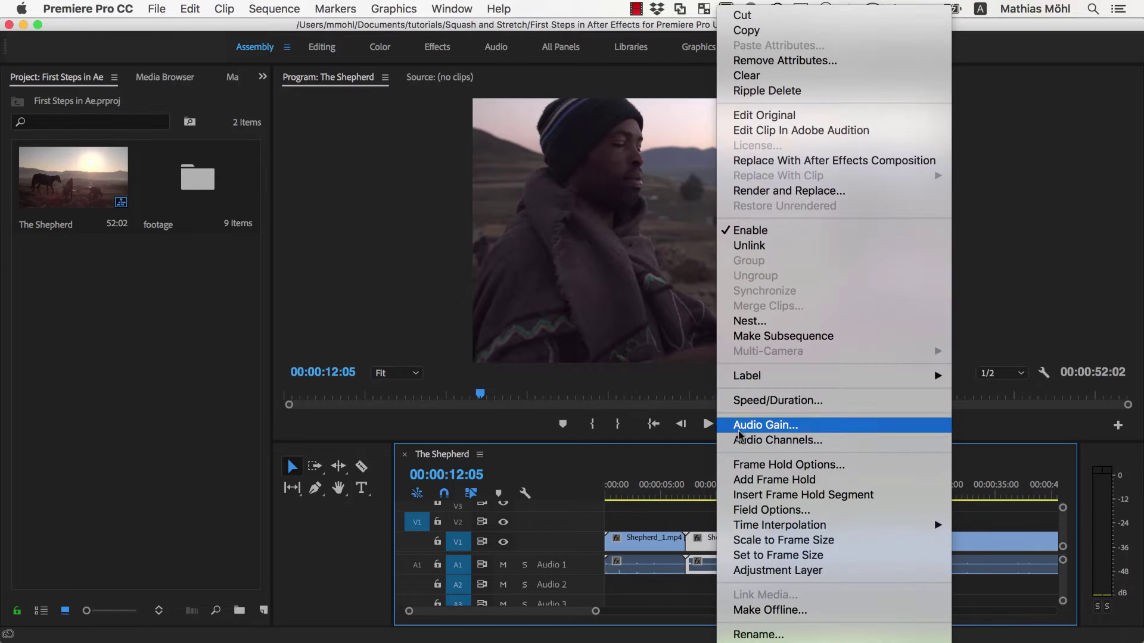
{"action": "left_click", "coordinate": [762, 161]}
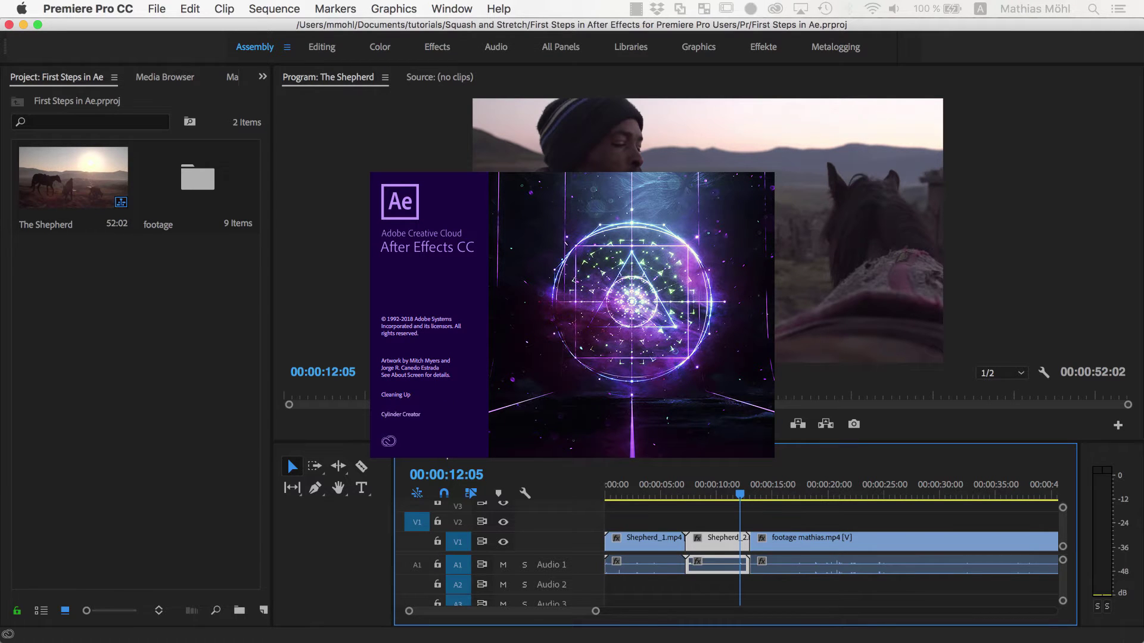
{"action": "type", "text": "First Steps in Ae Part 1"}
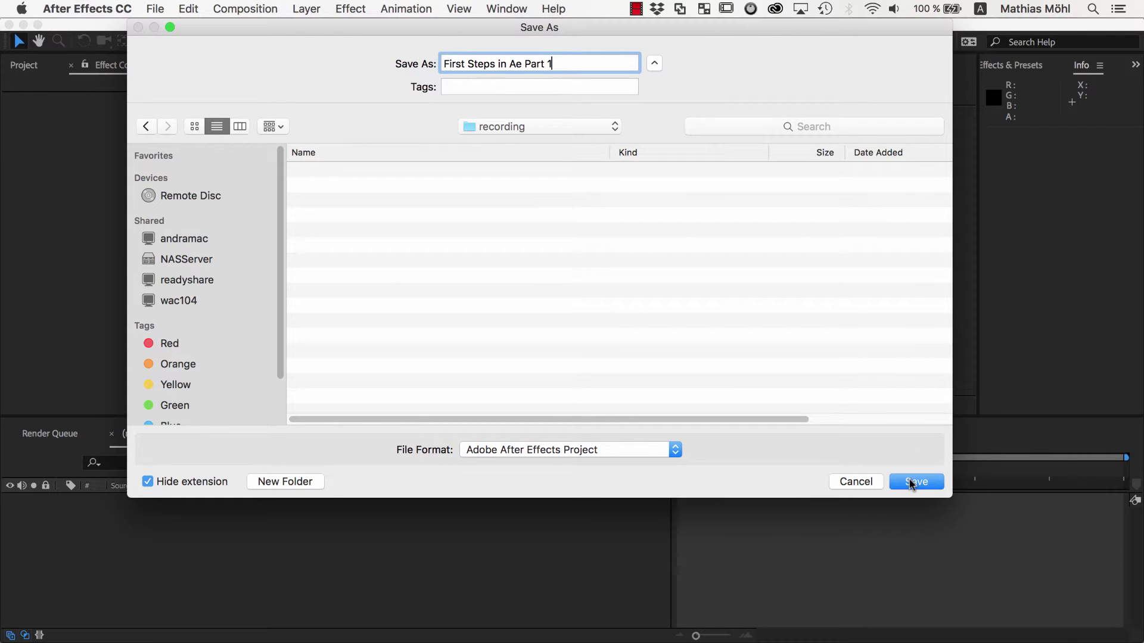
Save the project and inspect Shepherd_2.mp4 and Linked Comp 07 in the Project panel.
{"action": "left_click", "coordinate": [912, 482]}
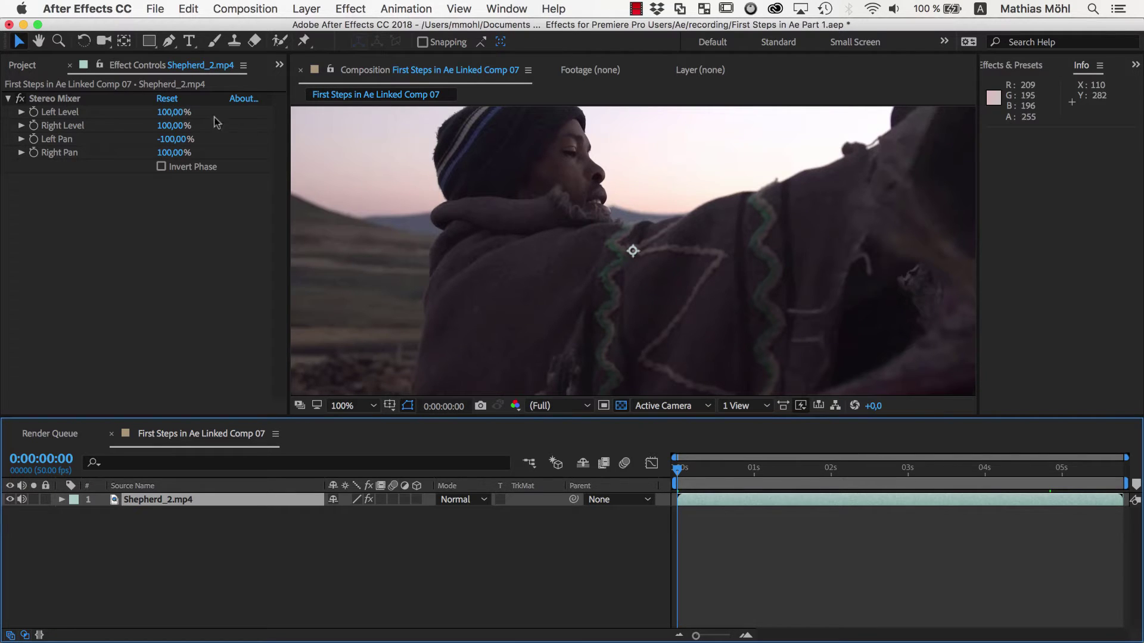
{"action": "left_click", "coordinate": [40, 66]}
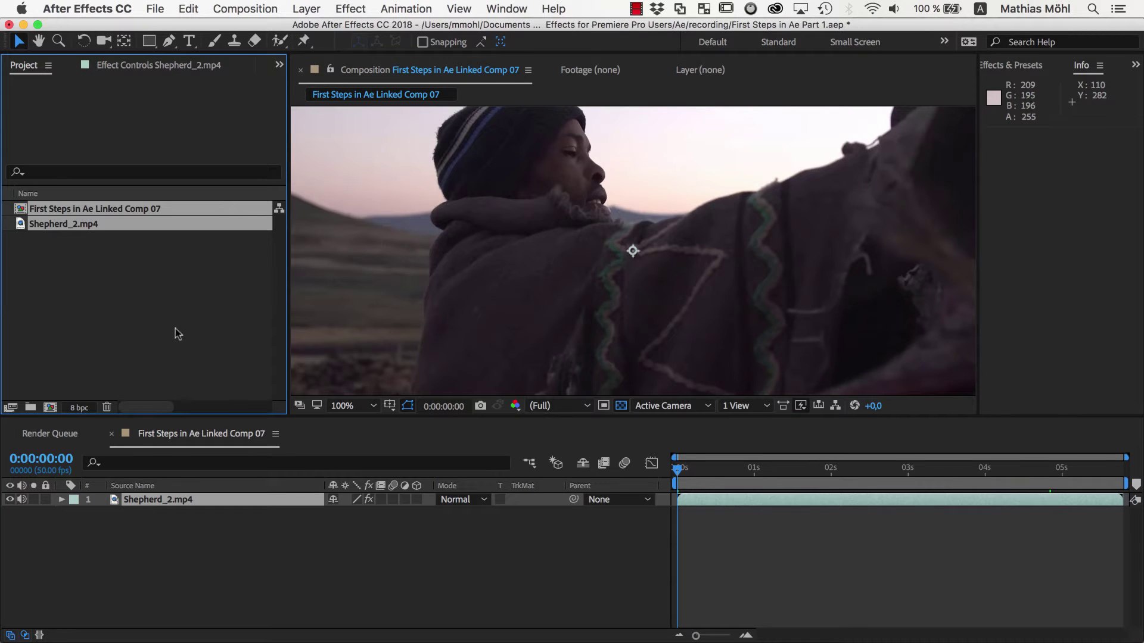
{"action": "left_click", "coordinate": [152, 299]}
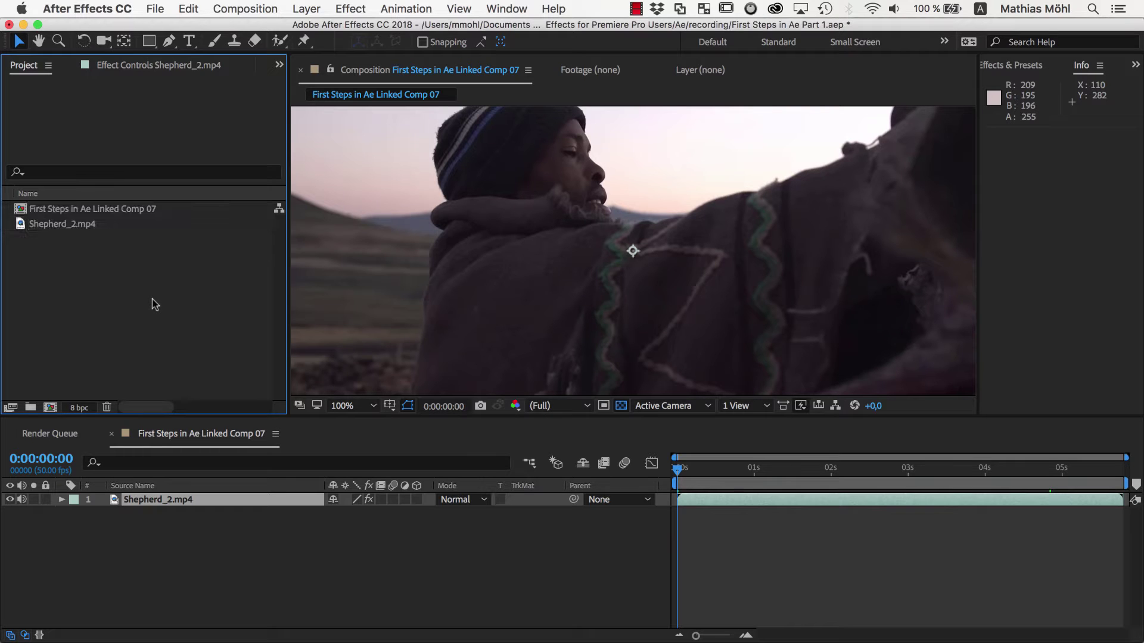
{"action": "left_click", "coordinate": [66, 226]}
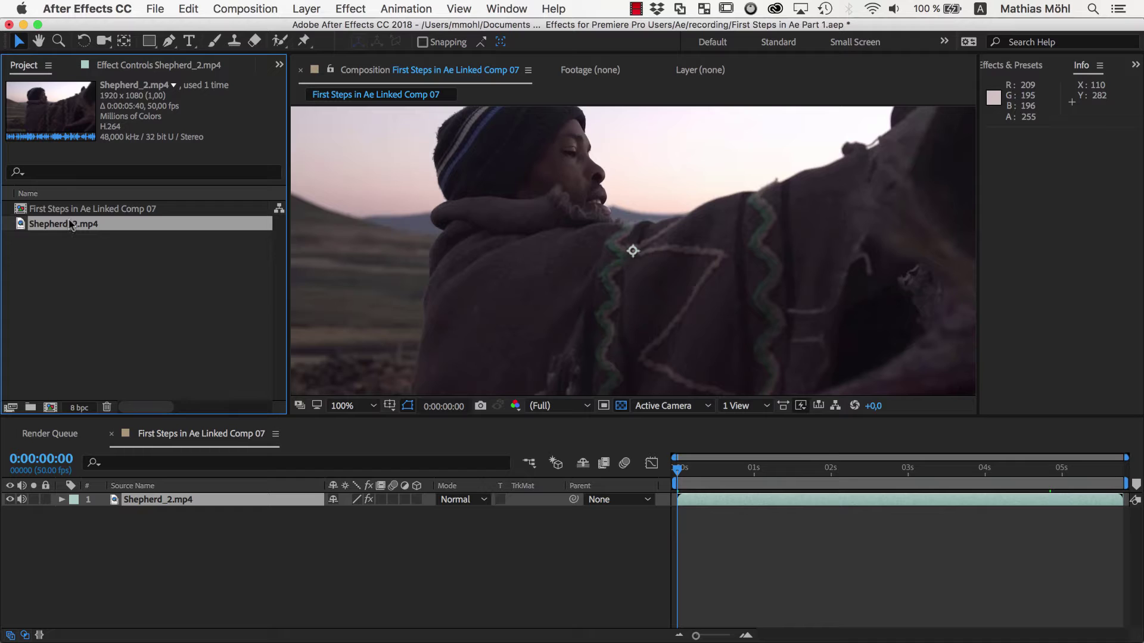
{"action": "left_click", "coordinate": [72, 209]}
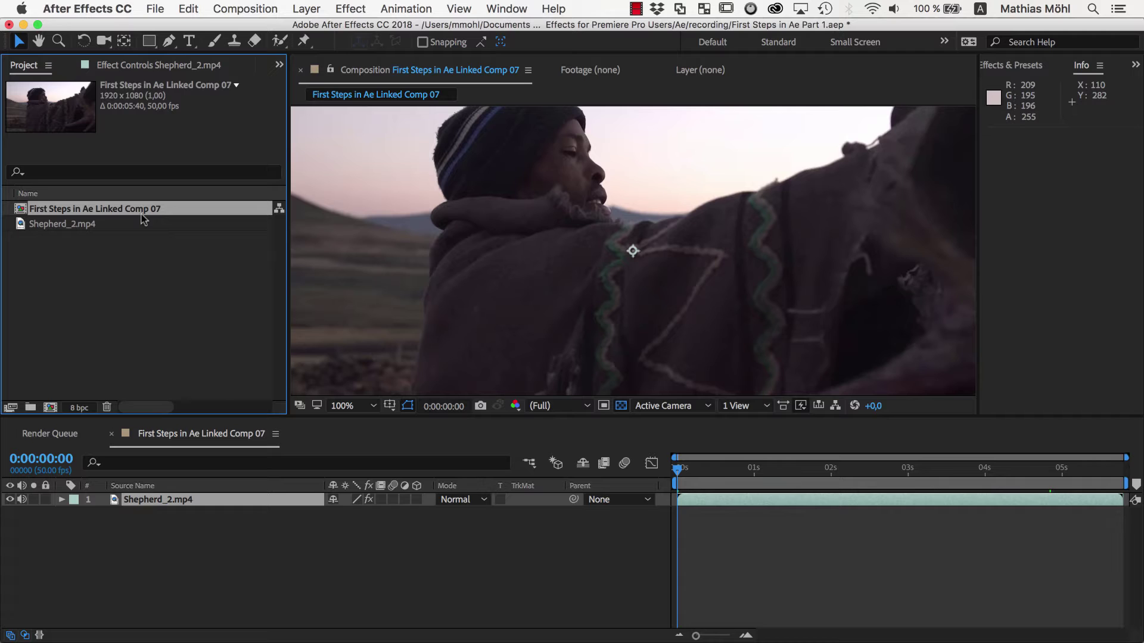
Back in Premiere, replace Shepherd_1.mp4 with a second After Effects composition.
{"action": "key", "text": "super+Tab"}
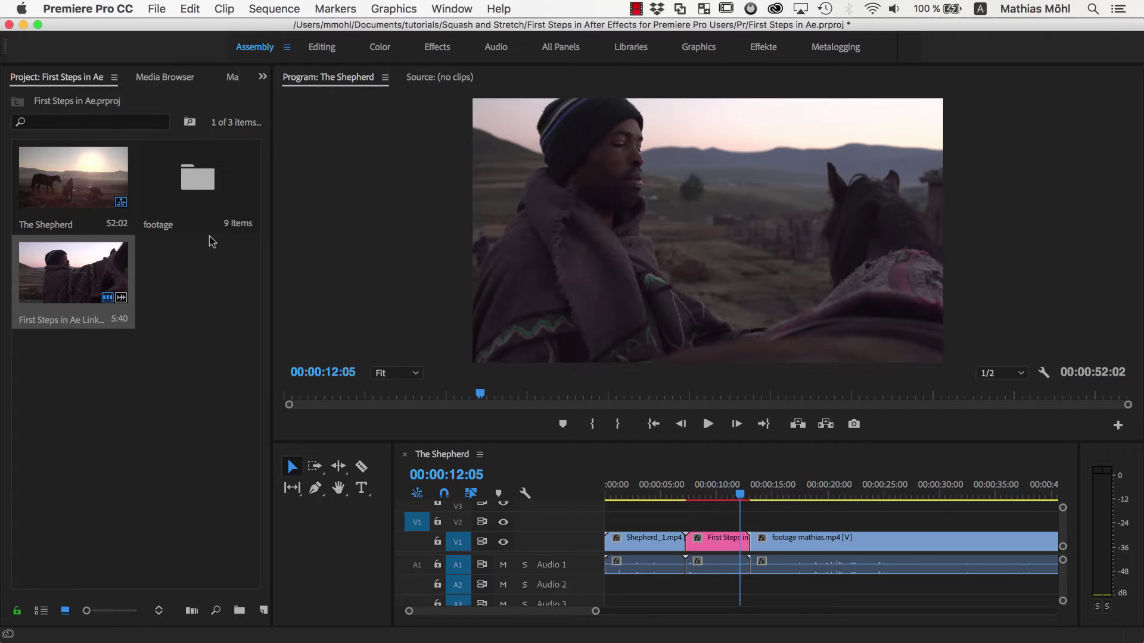
{"action": "left_click", "coordinate": [656, 544]}
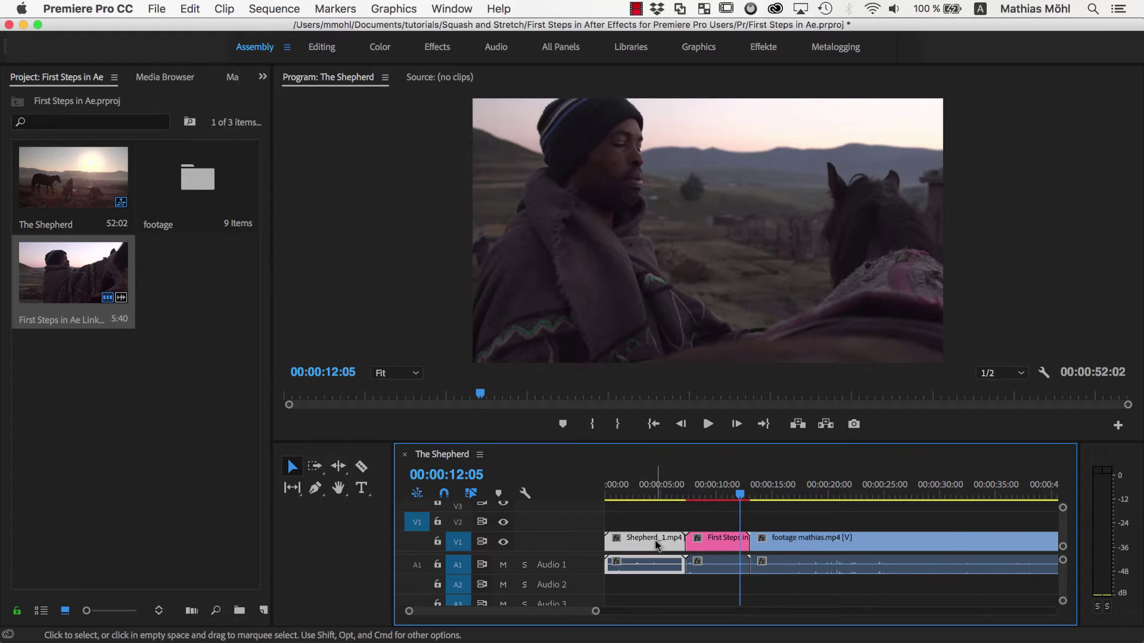
{"action": "right_click", "coordinate": [657, 544]}
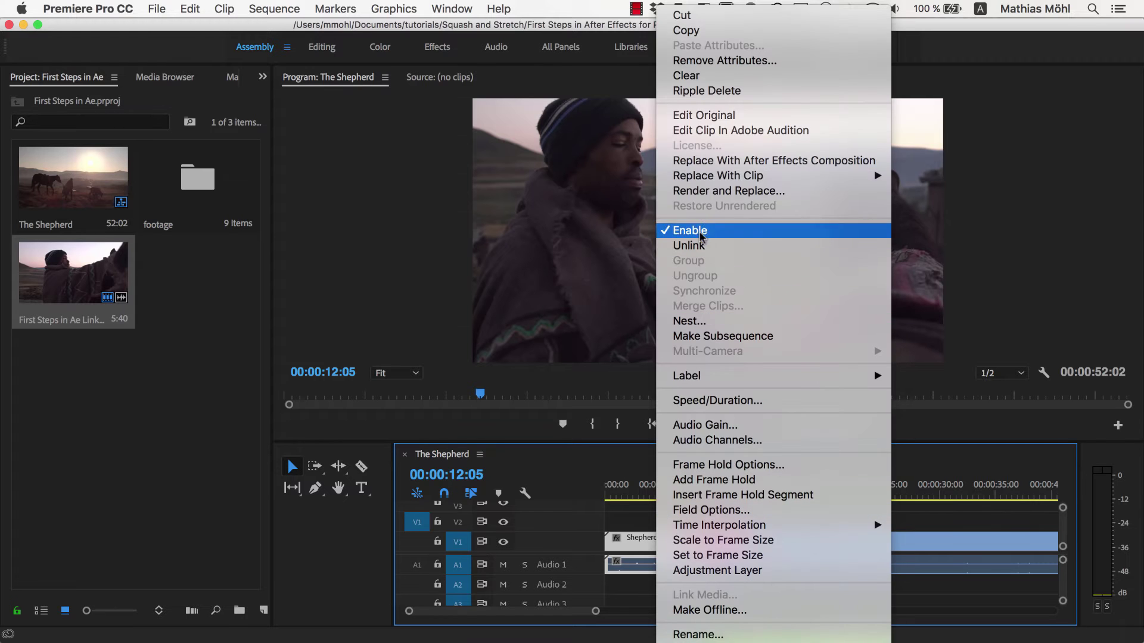
{"action": "left_click", "coordinate": [709, 160]}
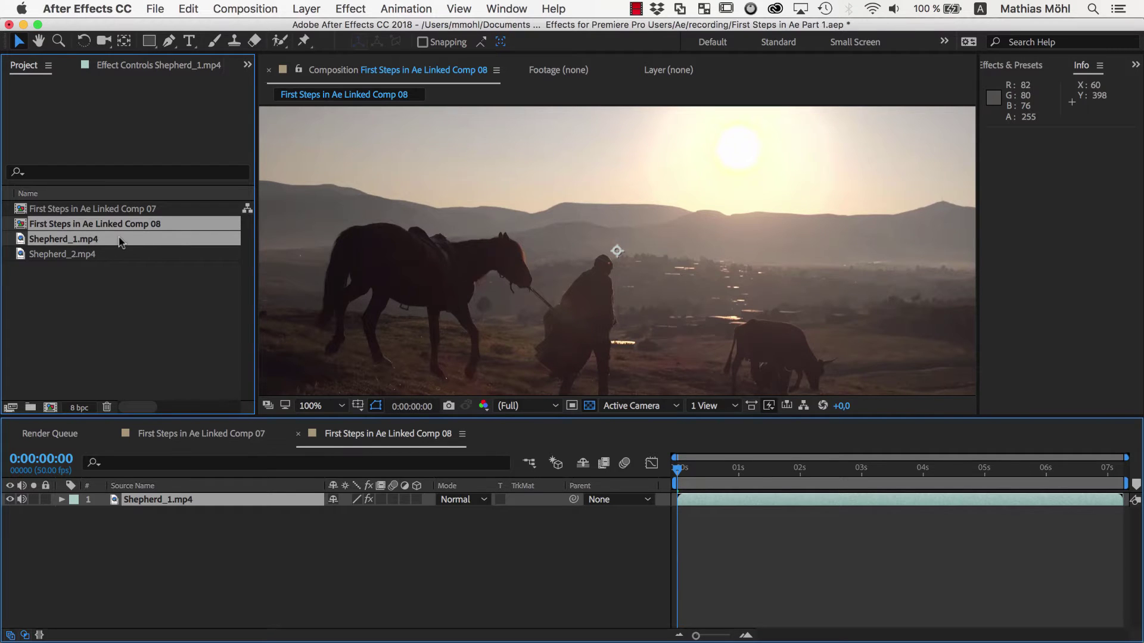
Open Linked Comp 07 and Linked Comp 08 and compare their timelines.
{"action": "left_click", "coordinate": [117, 210]}
{"action": "double_click", "coordinate": [116, 210]}
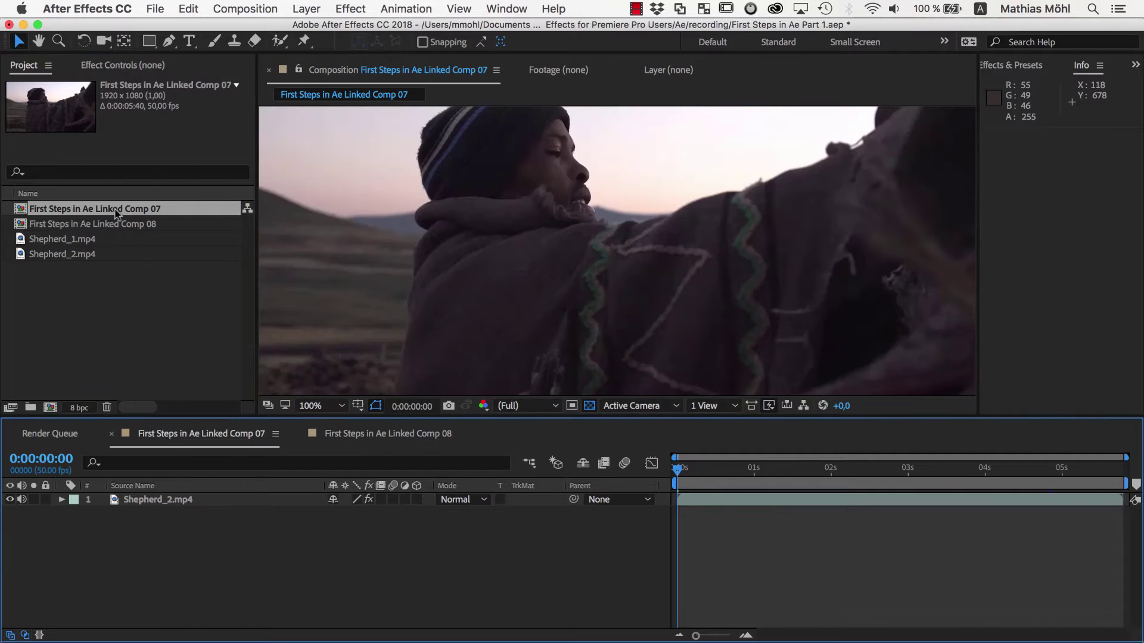
{"action": "double_click", "coordinate": [113, 224]}
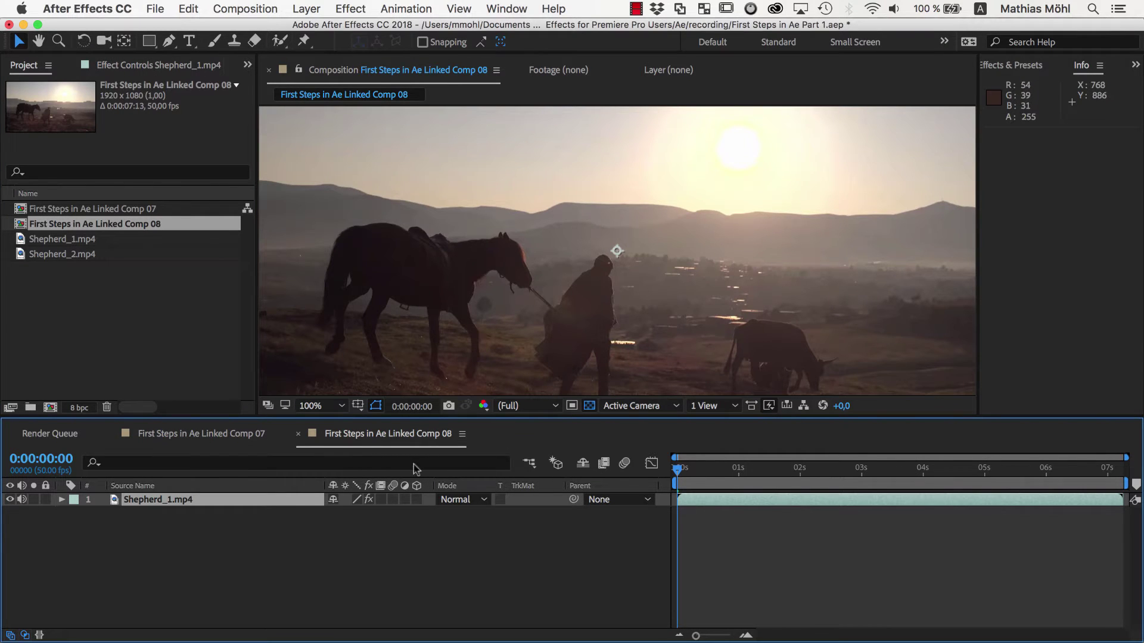
{"action": "left_click", "coordinate": [242, 436]}
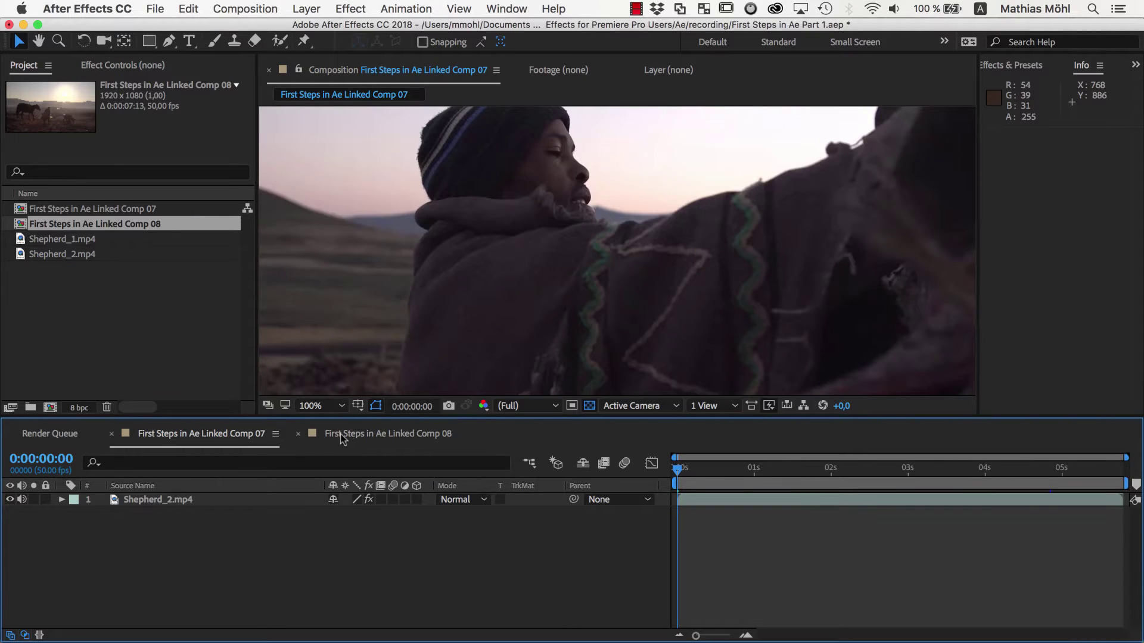
{"action": "left_click", "coordinate": [346, 434]}
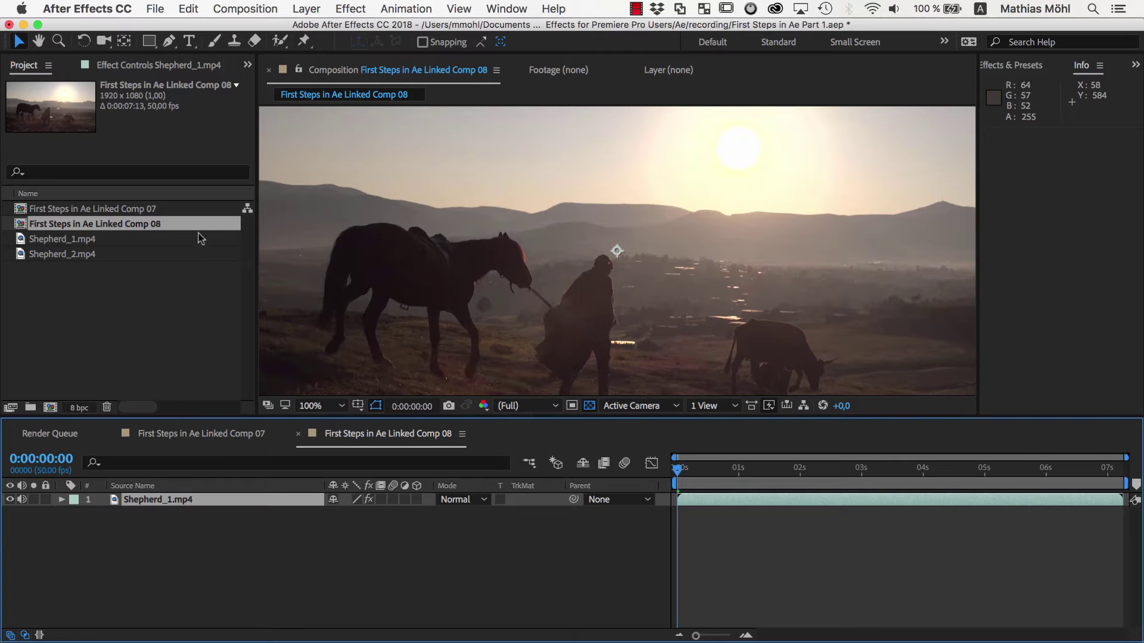
Rename Linked Comp 08 to 'Scene 1' and Linked Comp 07 to 'Scene 2', then open Scene 2.
{"action": "left_click", "coordinate": [151, 221]}
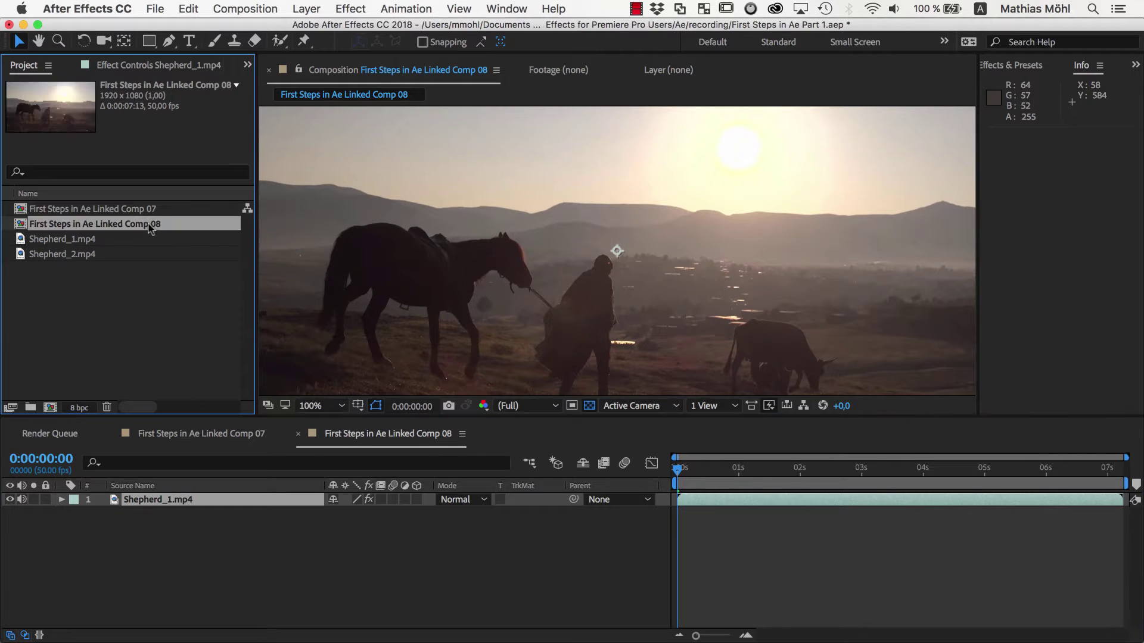
{"action": "key", "text": "Return"}
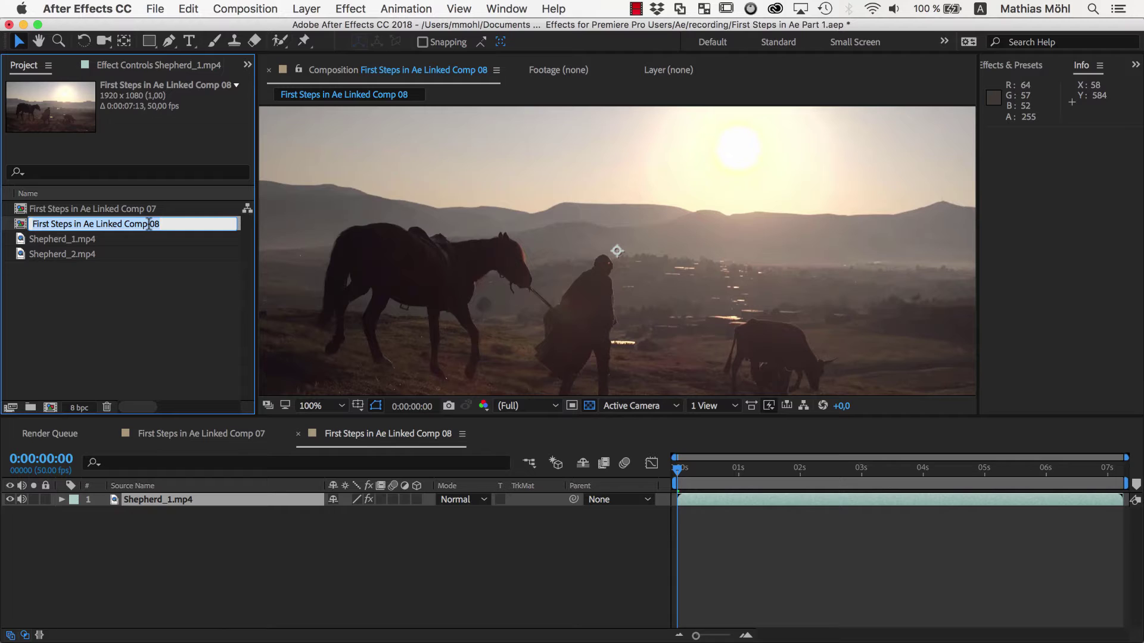
{"action": "type", "text": "Scene 1"}
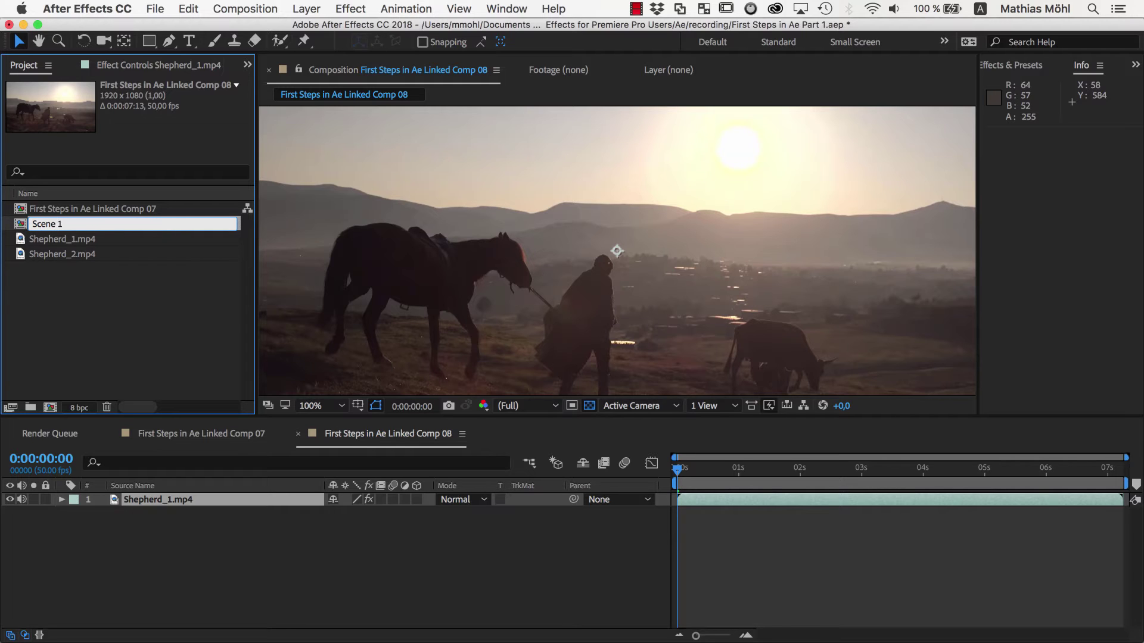
{"action": "key", "text": "Return"}
{"action": "left_click", "coordinate": [59, 209]}
{"action": "key", "text": "Return"}
{"action": "type", "text": "Scene 2"}
{"action": "key", "text": "Return"}
{"action": "double_click", "coordinate": [114, 225]}
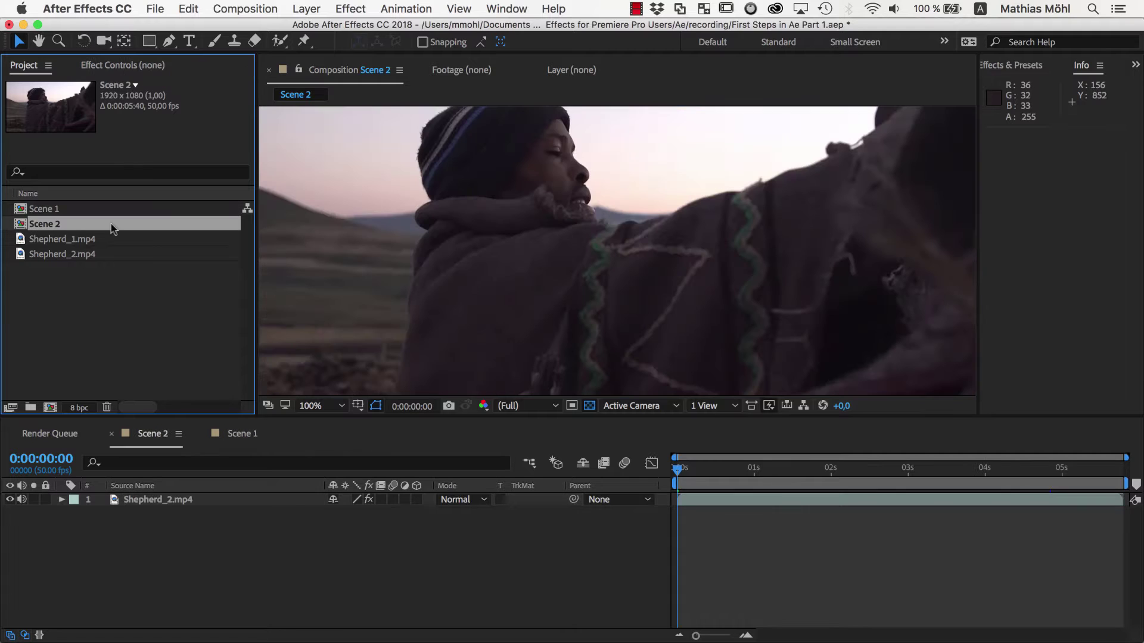
Fit the viewer to the frame and add a 'featuring' text layer over the footage.
{"action": "left_click", "coordinate": [321, 405]}
{"action": "left_click", "coordinate": [346, 432]}
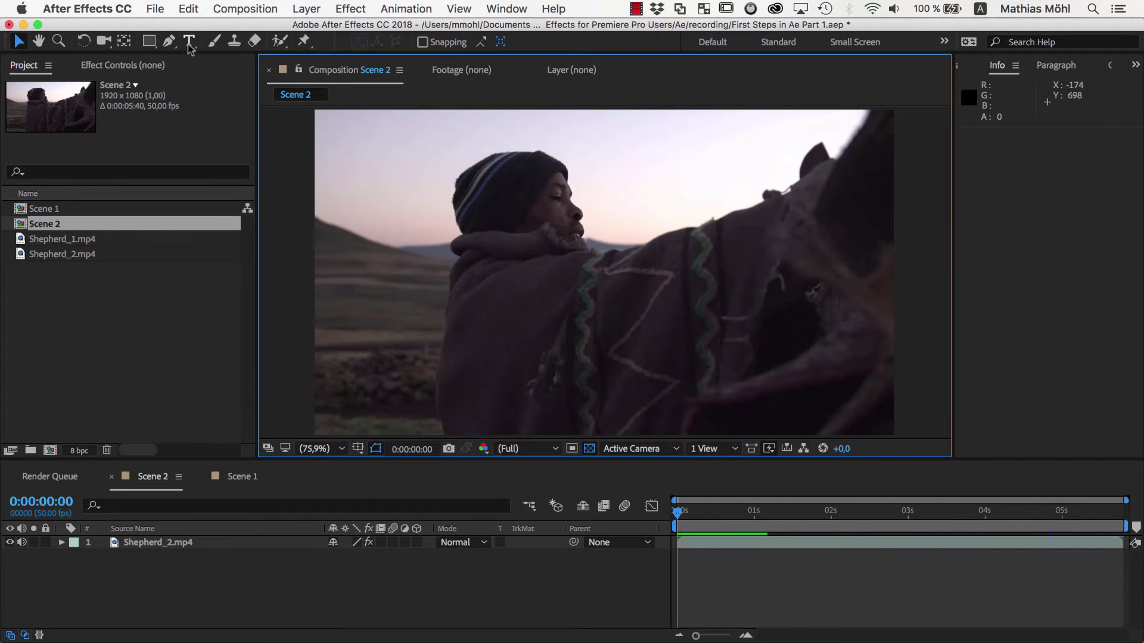
{"action": "left_click", "coordinate": [188, 40]}
{"action": "left_click", "coordinate": [709, 336]}
{"action": "type", "text": "featuring"}
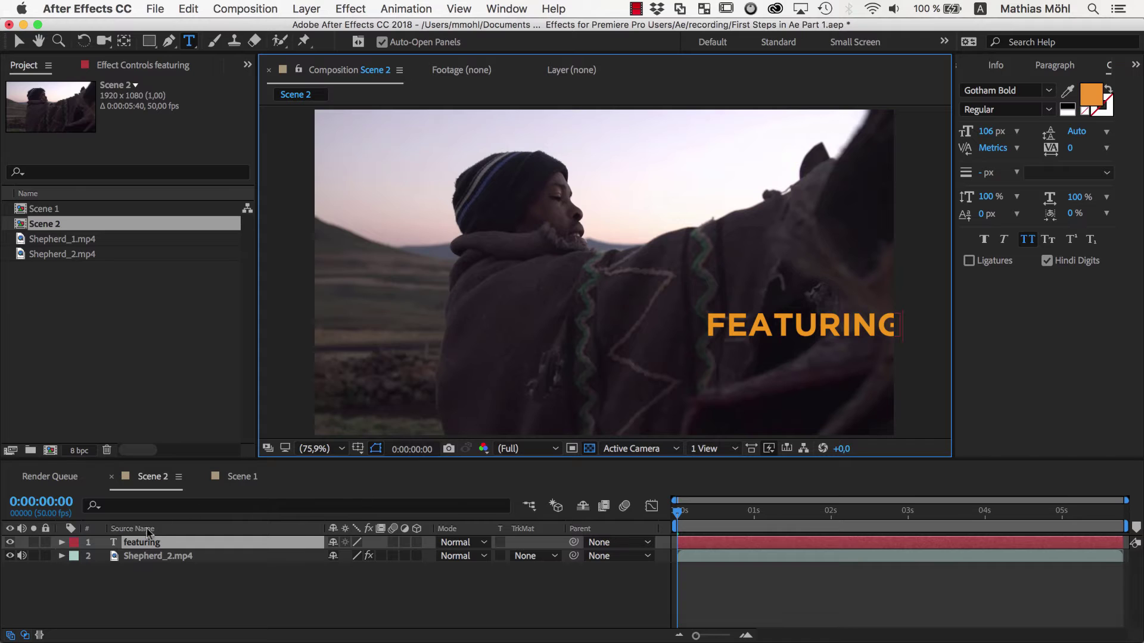
{"action": "left_click", "coordinate": [148, 557]}
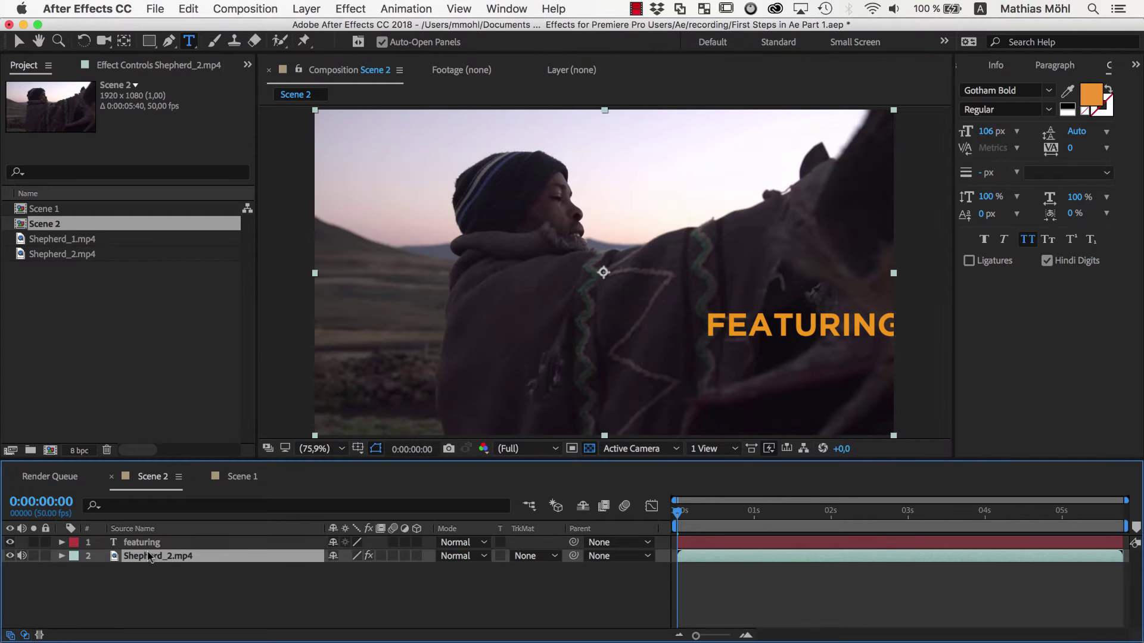
Add a second text layer reading 'John Doe' below FEATURING.
{"action": "left_click", "coordinate": [153, 544]}
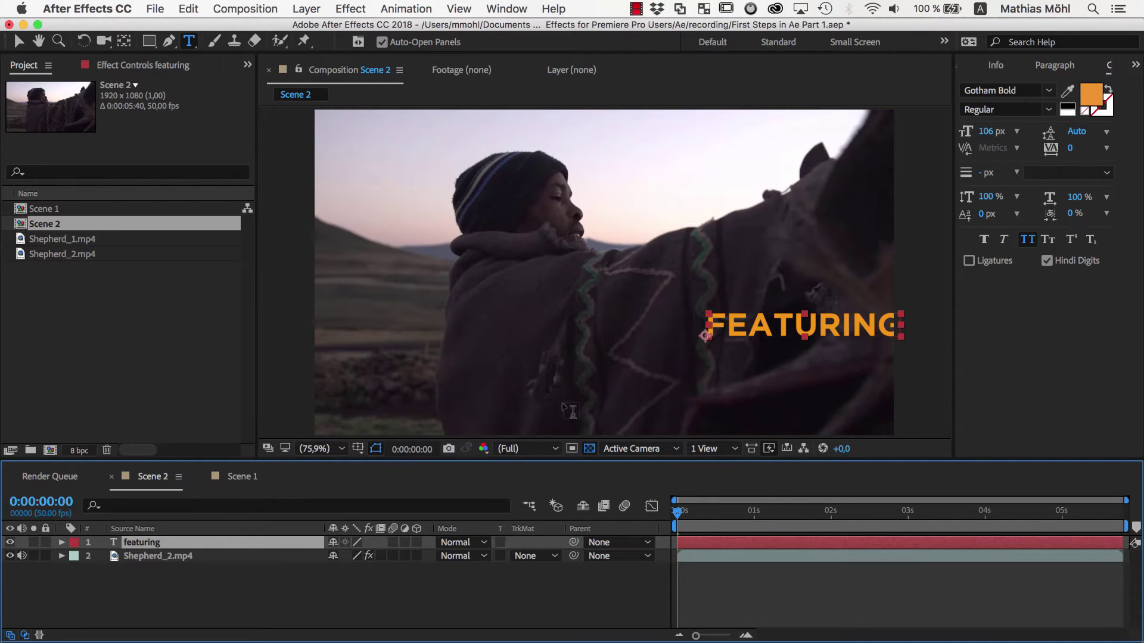
{"action": "left_click", "coordinate": [644, 388]}
{"action": "type", "text": "John Doe"}
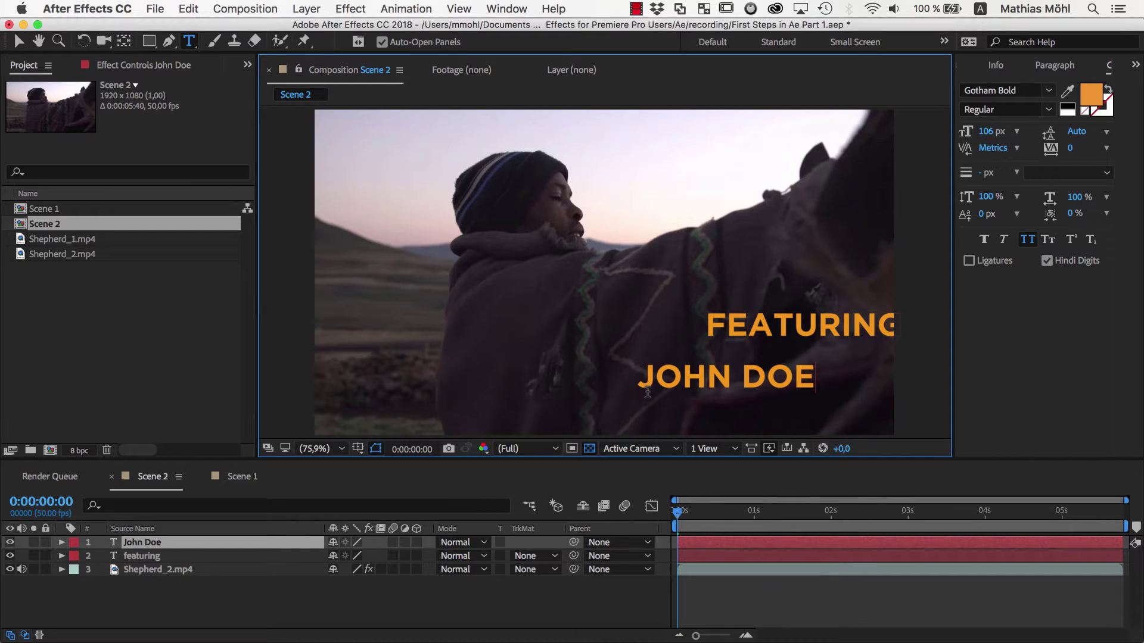
Set both titles to white Gotham Black at 69 px.
{"action": "left_click", "coordinate": [19, 44]}
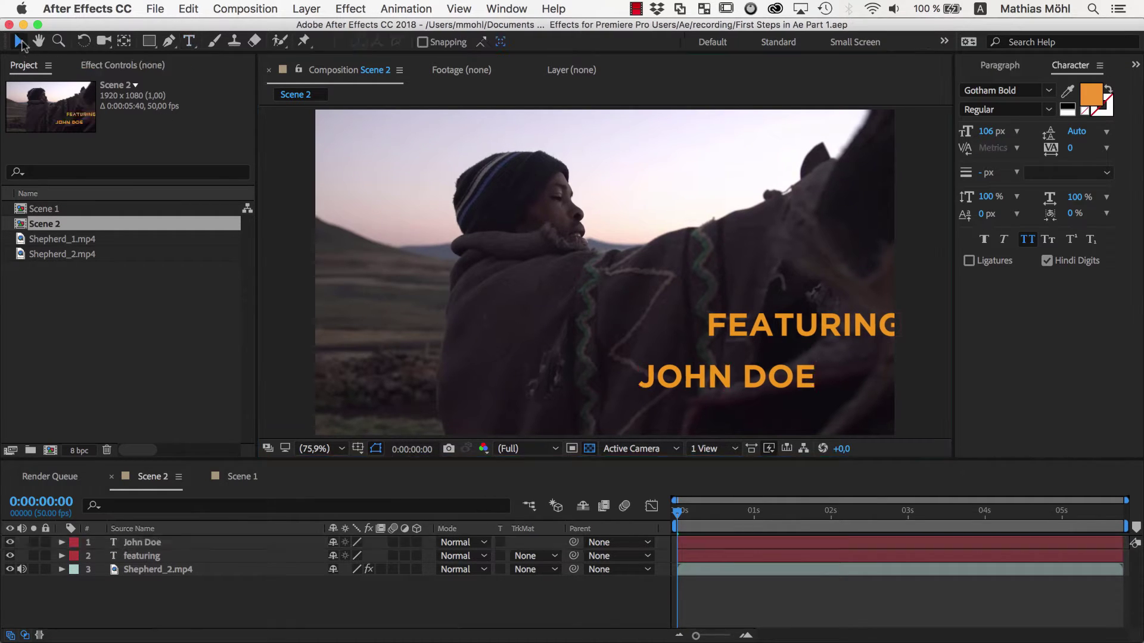
{"action": "left_click", "coordinate": [502, 10]}
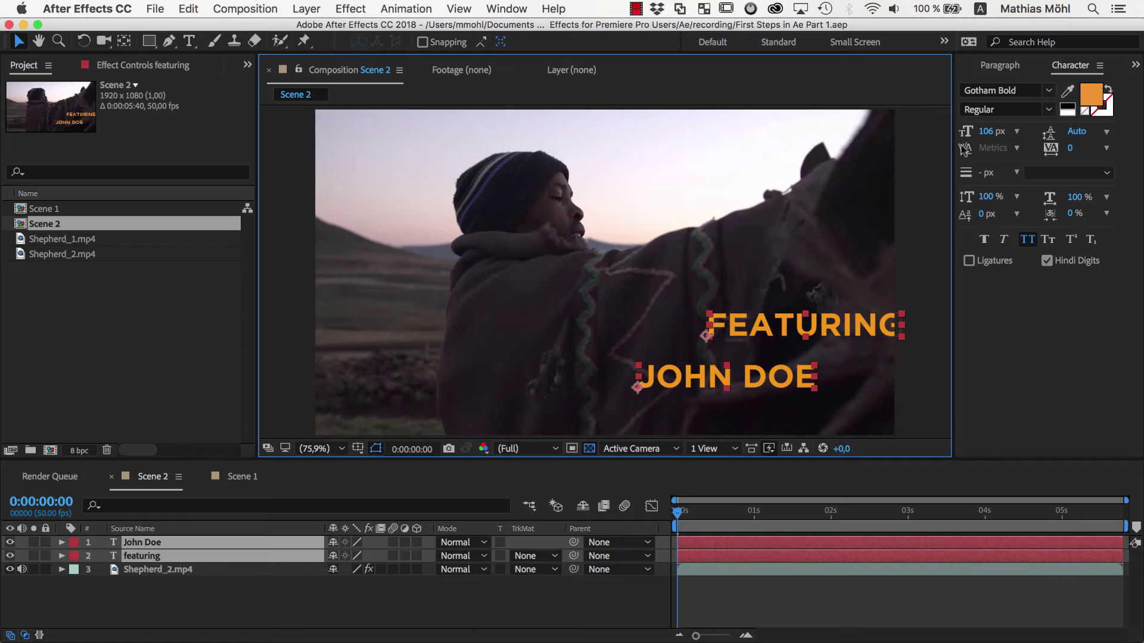
{"action": "left_click", "coordinate": [1005, 110]}
{"action": "left_click", "coordinate": [960, 129]}
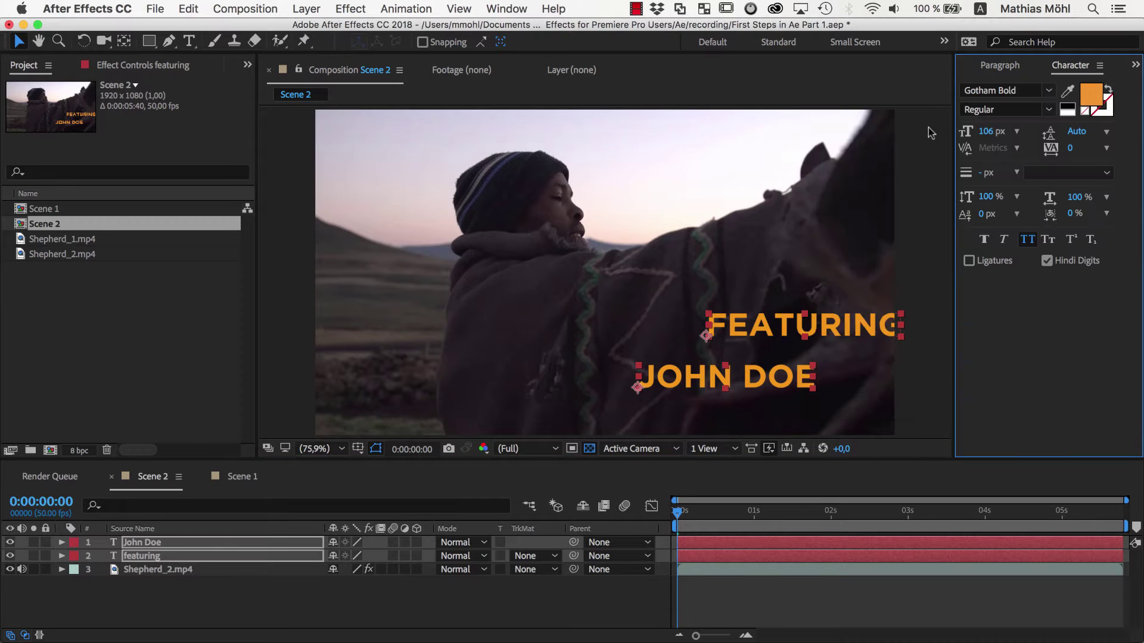
{"action": "left_click", "coordinate": [992, 131]}
{"action": "type", "text": "69"}
{"action": "key", "text": "Return"}
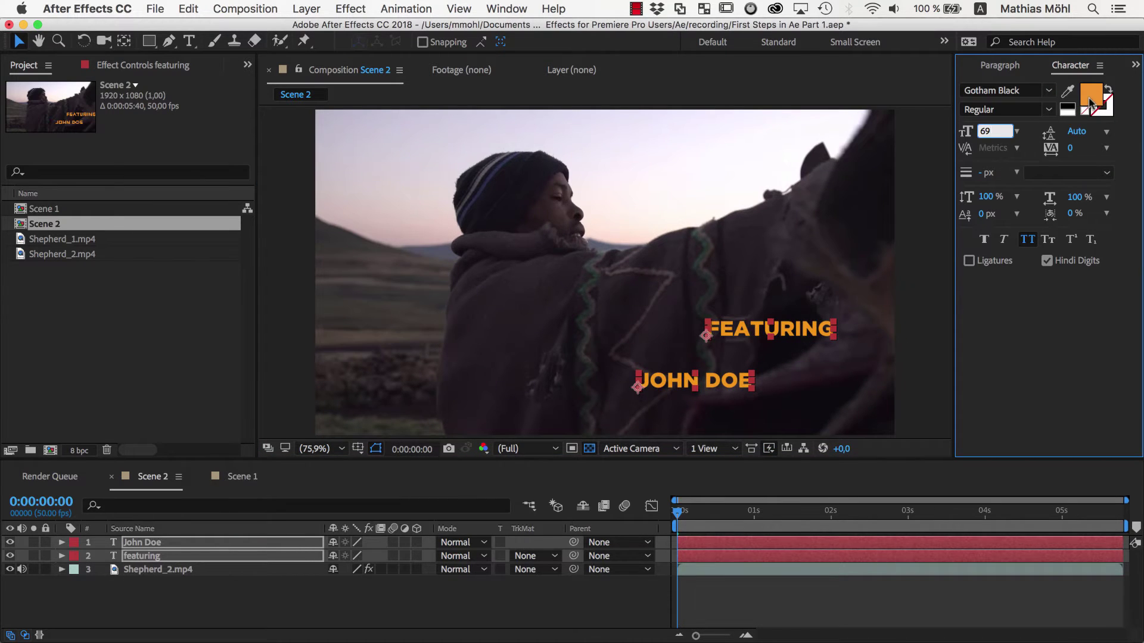
{"action": "left_click", "coordinate": [1090, 95]}
{"action": "left_click", "coordinate": [721, 105]}
{"action": "left_click", "coordinate": [837, 104]}
Make JOHN DOE Gotham Light at 115 px and position it just under FEATURING.
{"action": "left_click", "coordinate": [141, 542]}
{"action": "left_click", "coordinate": [1048, 90]}
{"action": "left_click", "coordinate": [942, 185]}
{"action": "left_click_drag", "start_coordinate": [986, 133], "coordinate": [1019, 133]}
{"action": "mouse_move", "coordinate": [775, 378]}
{"action": "left_mouse_down"}
{"action": "mouse_move", "coordinate": [797, 330]}
{"action": "mouse_move", "coordinate": [789, 372]}
{"action": "left_mouse_up"}
{"action": "left_click", "coordinate": [793, 355], "text": "shift"}
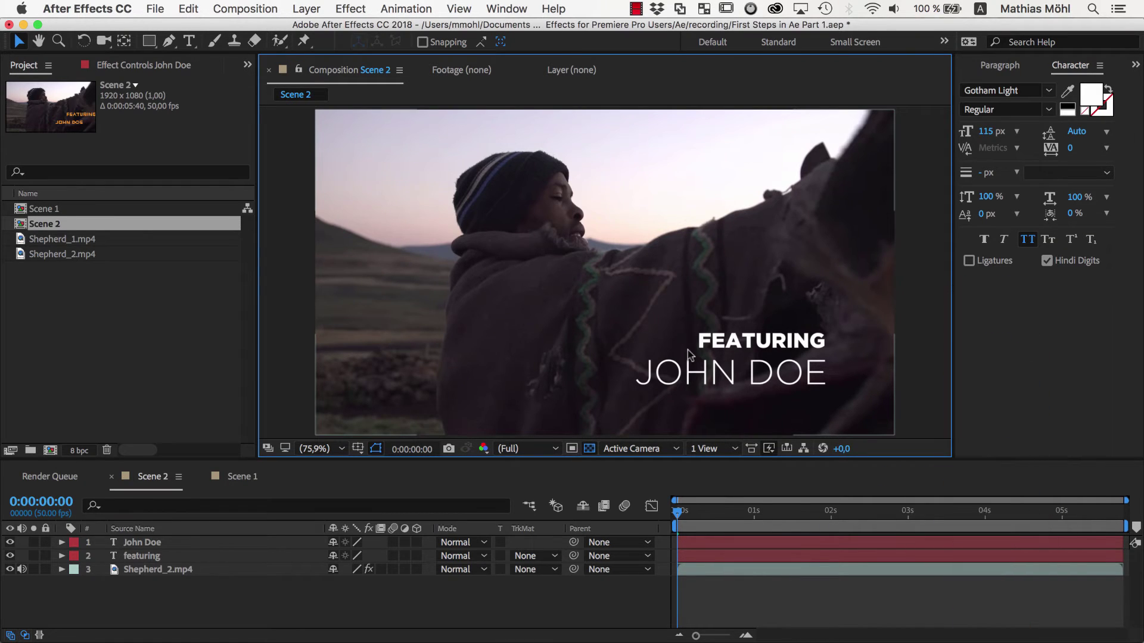
{"action": "left_click", "coordinate": [639, 237]}
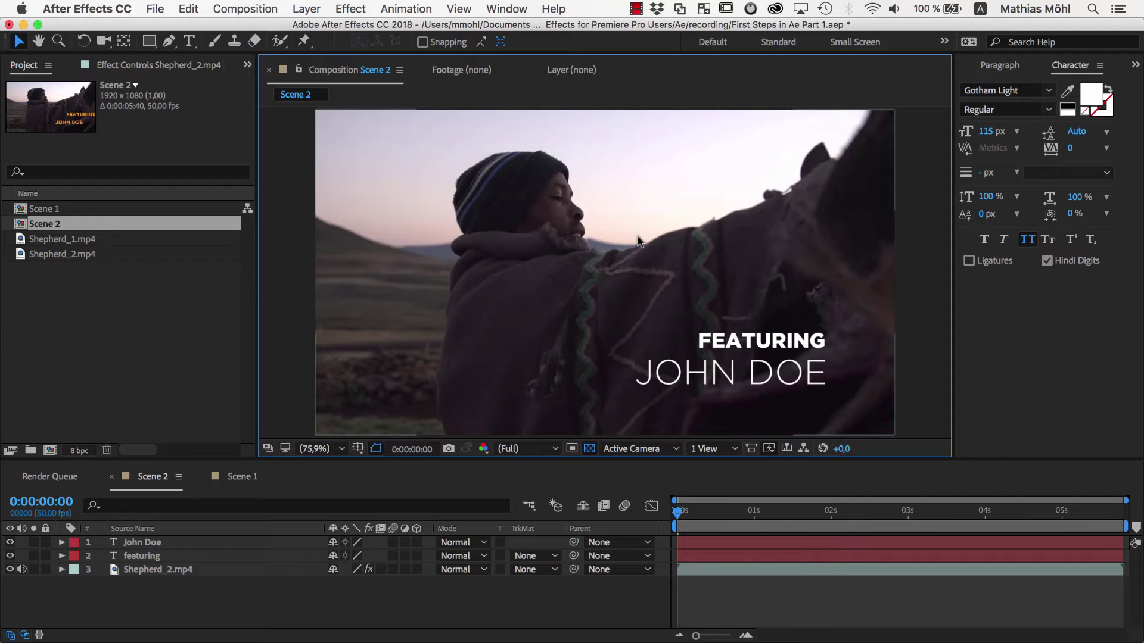
Open the Squash and Stretch Free extension panel and its behavior gallery.
{"action": "left_click", "coordinate": [511, 8]}
{"action": "mouse_move", "coordinate": [540, 99]}
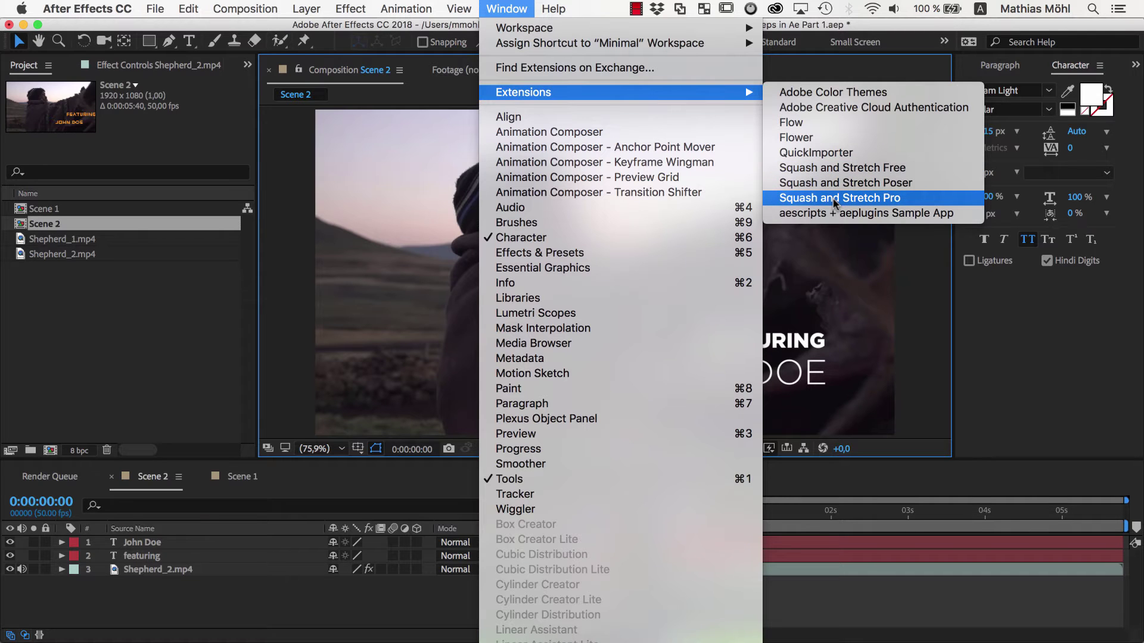
{"action": "left_click", "coordinate": [842, 170]}
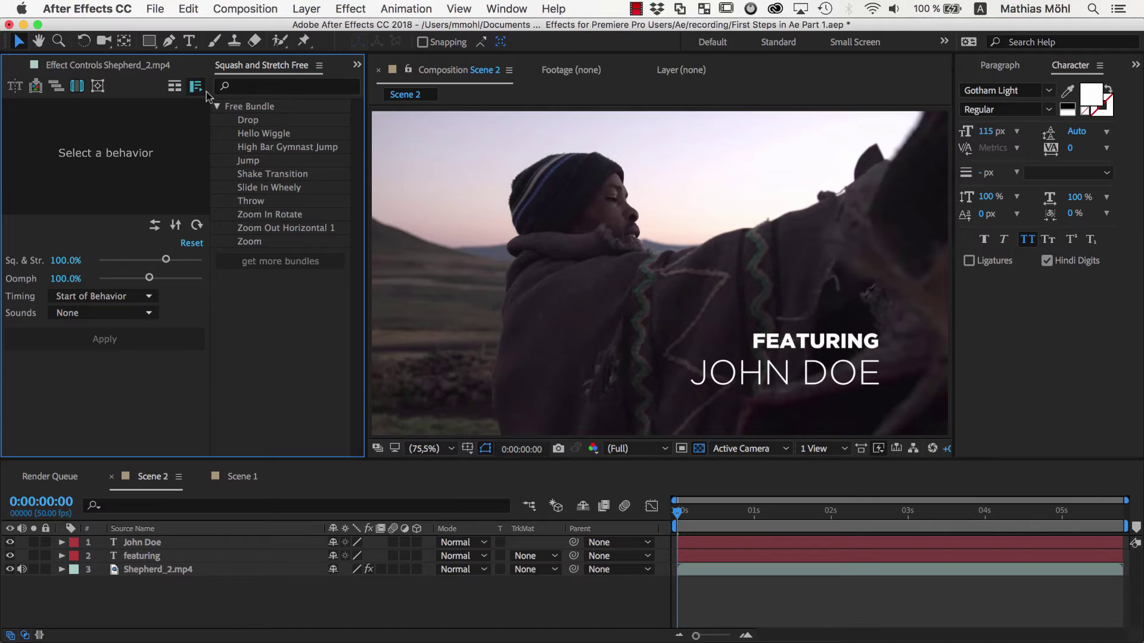
{"action": "left_click", "coordinate": [175, 88]}
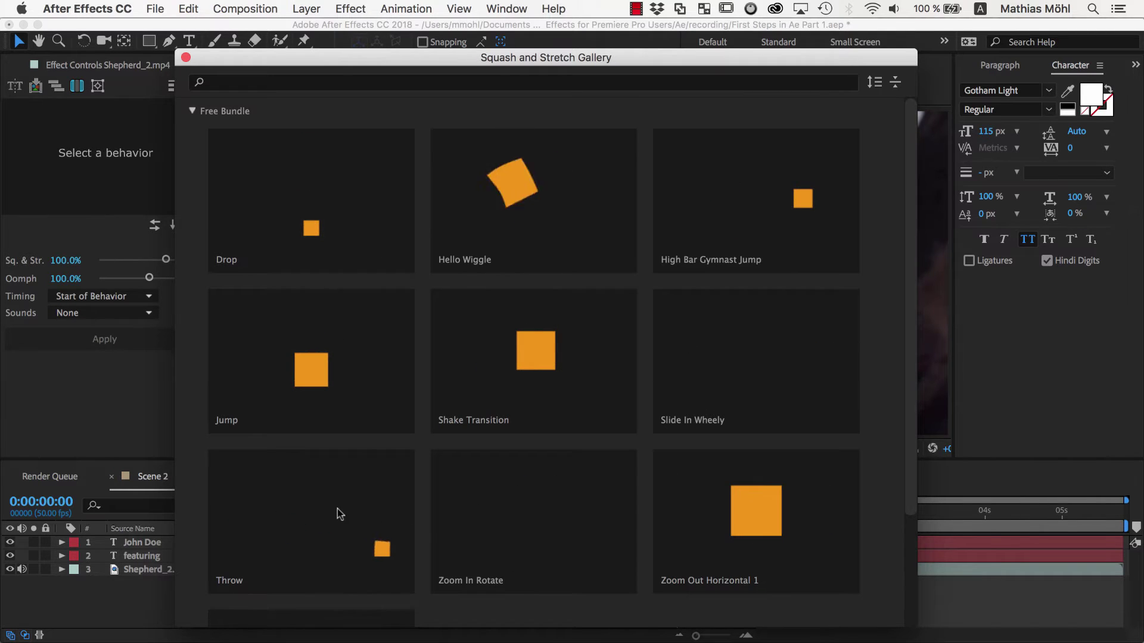
{"action": "double_click", "coordinate": [318, 513]}
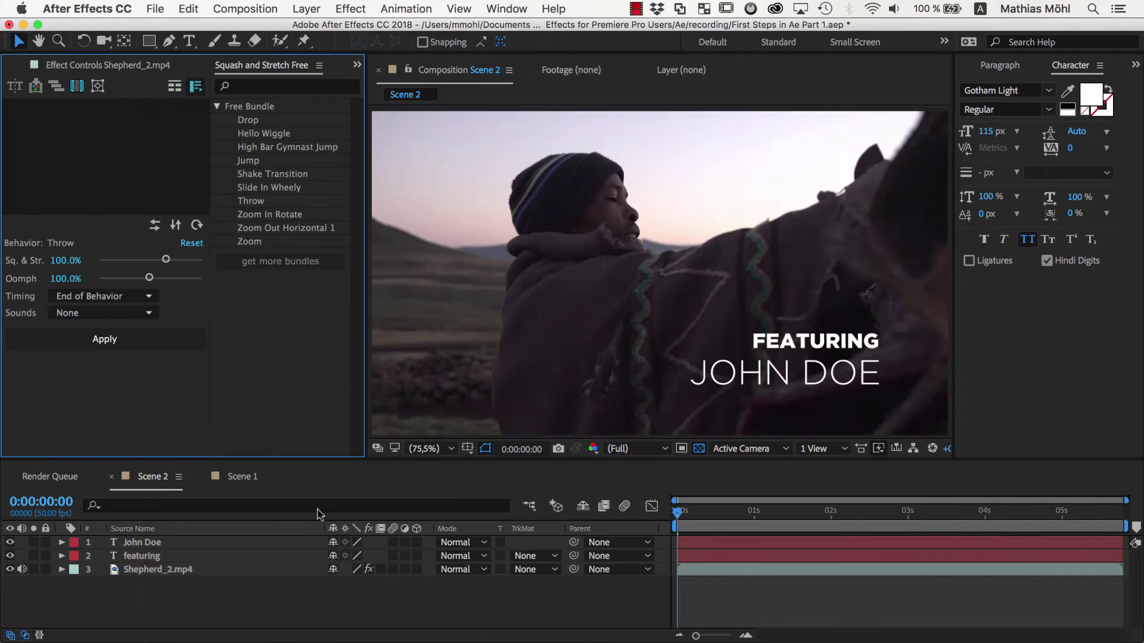
{"action": "key", "text": "super+s"}
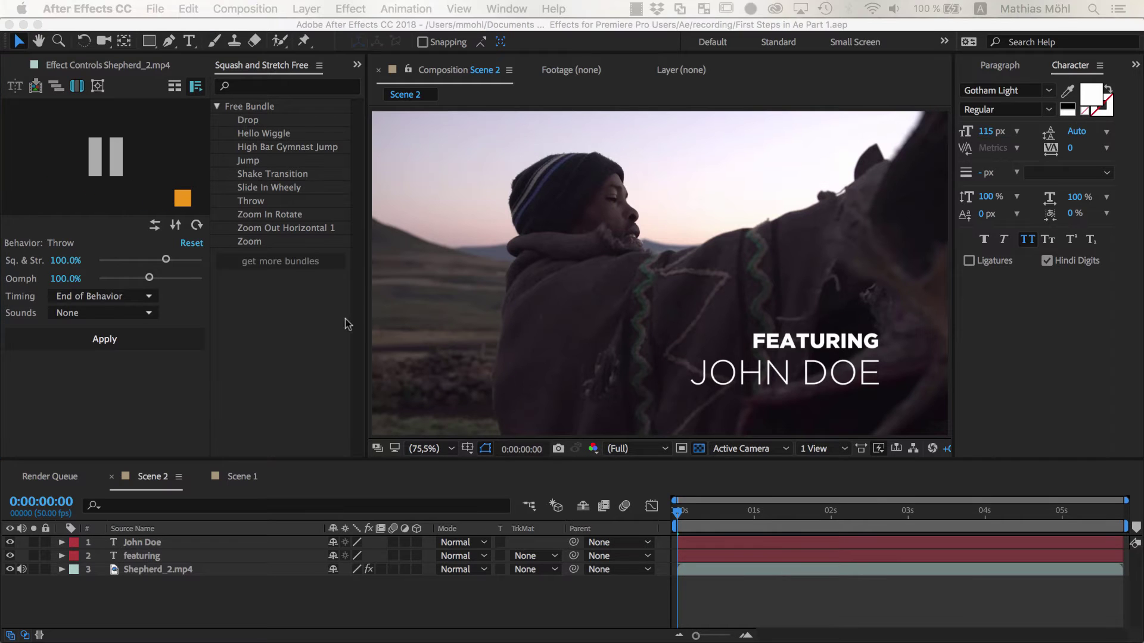
{"action": "left_click", "coordinate": [759, 343]}
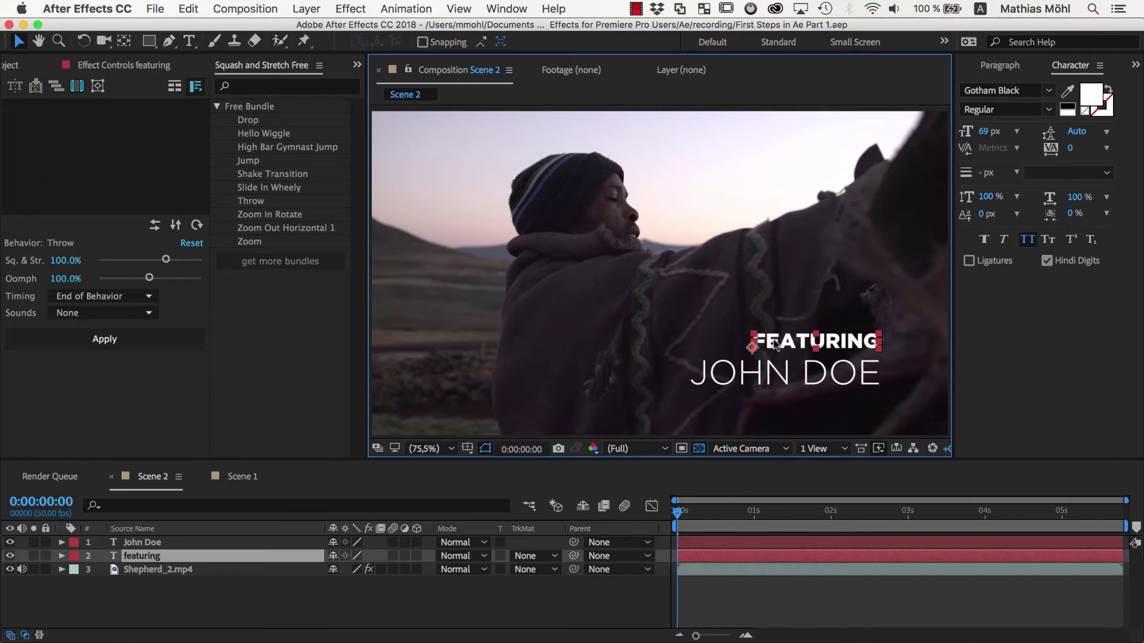
{"action": "left_click_drag", "start_coordinate": [679, 513], "coordinate": [988, 519]}
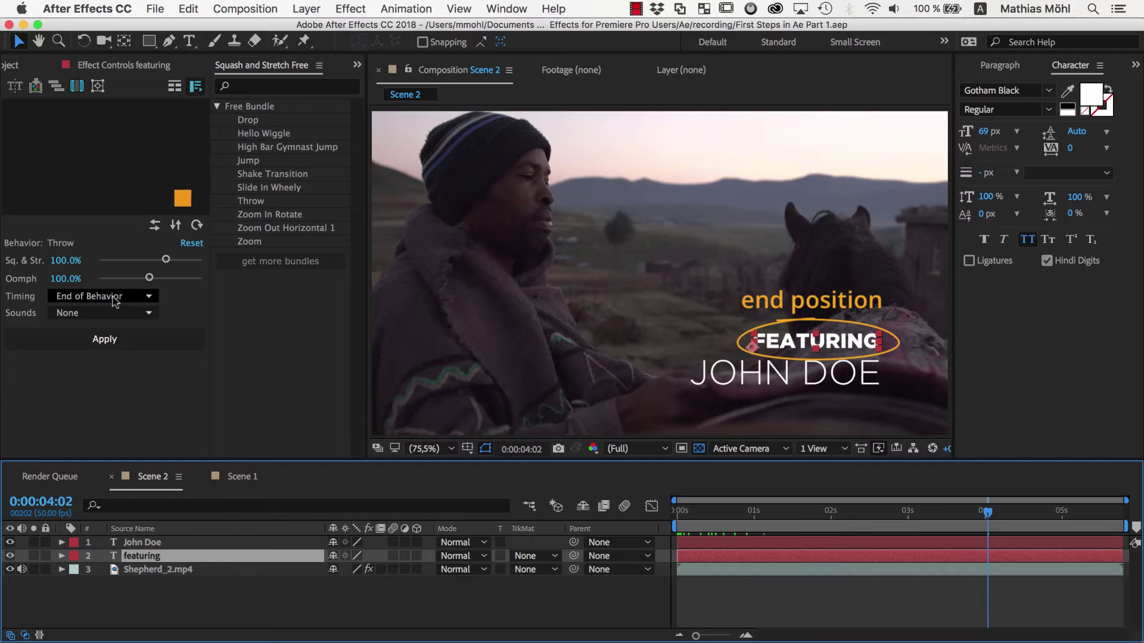
{"action": "left_click", "coordinate": [192, 291]}
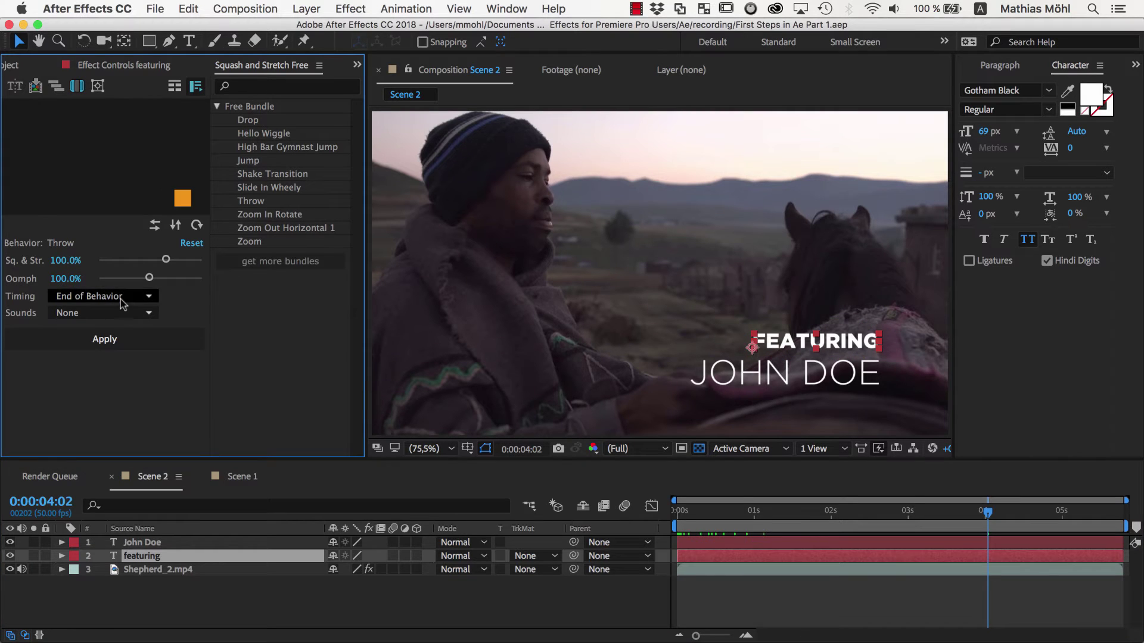
{"action": "left_click", "coordinate": [106, 340]}
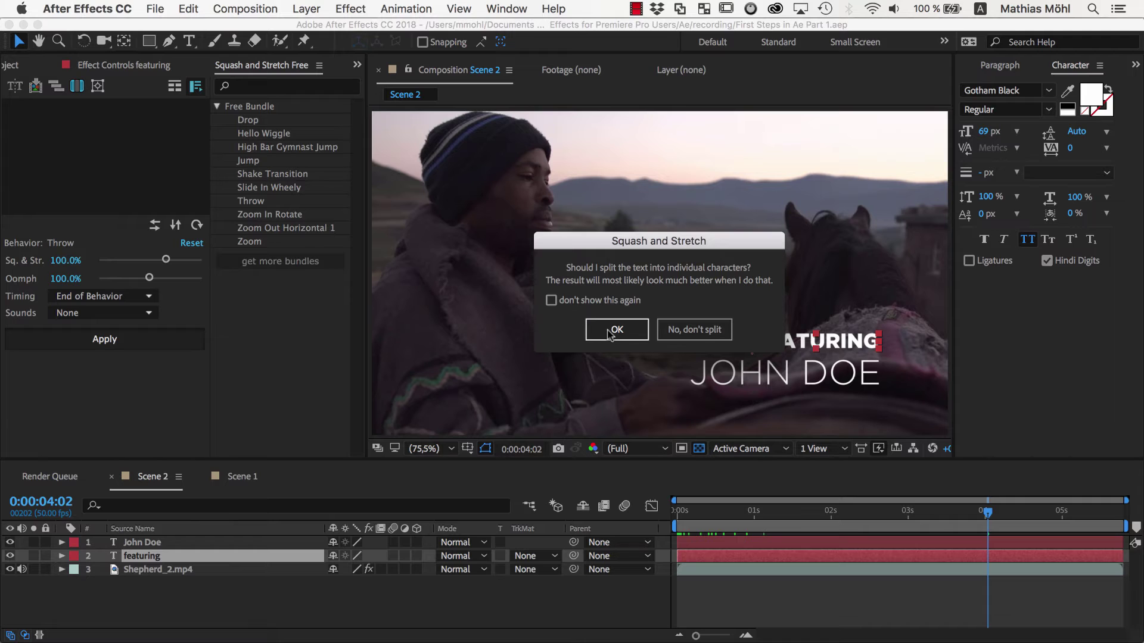
{"action": "left_click", "coordinate": [610, 332]}
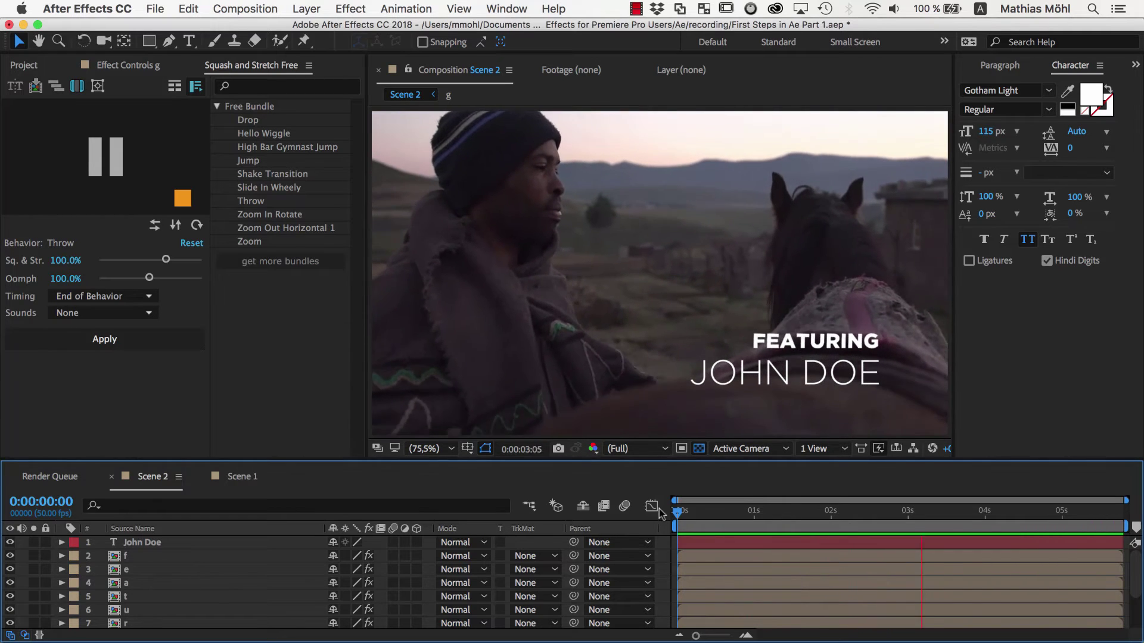
{"action": "left_click", "coordinate": [188, 8]}
Undo the Throw behavior and open the Squash and Stretch Pro panel's gallery.
{"action": "left_click", "coordinate": [200, 28]}
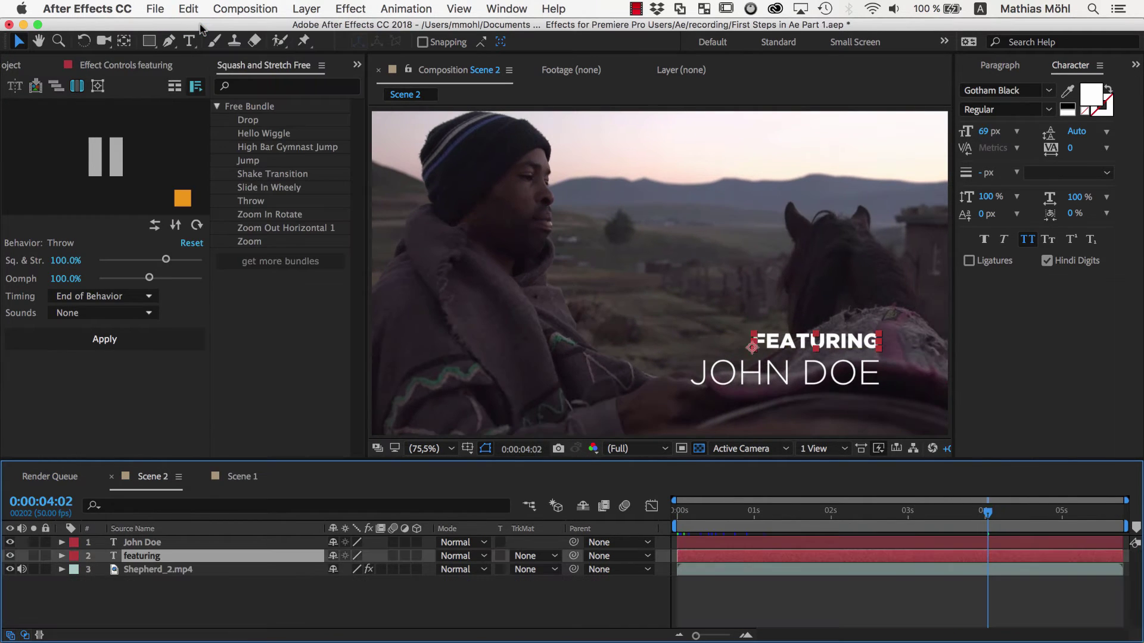
{"action": "left_click", "coordinate": [508, 8]}
{"action": "mouse_move", "coordinate": [524, 94]}
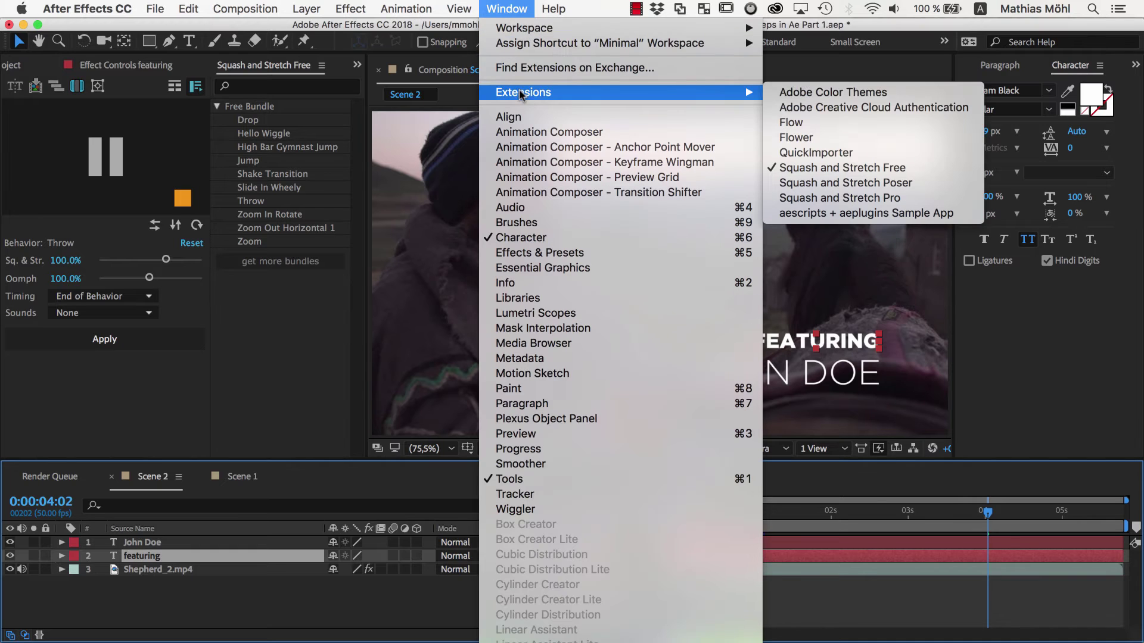
{"action": "left_click", "coordinate": [808, 197]}
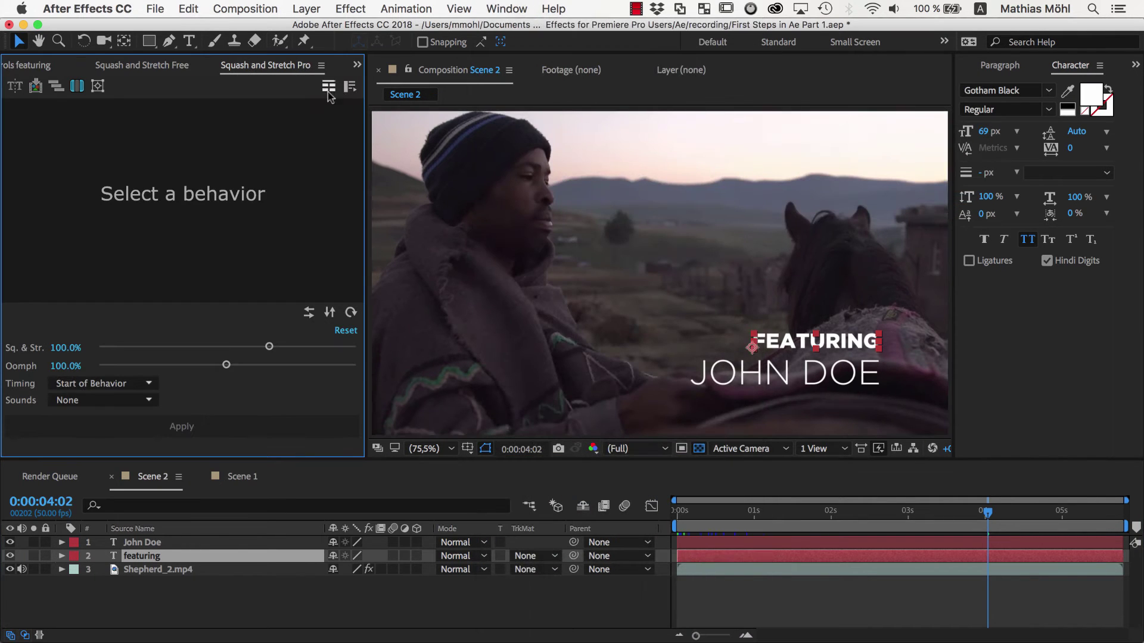
{"action": "left_click", "coordinate": [329, 90]}
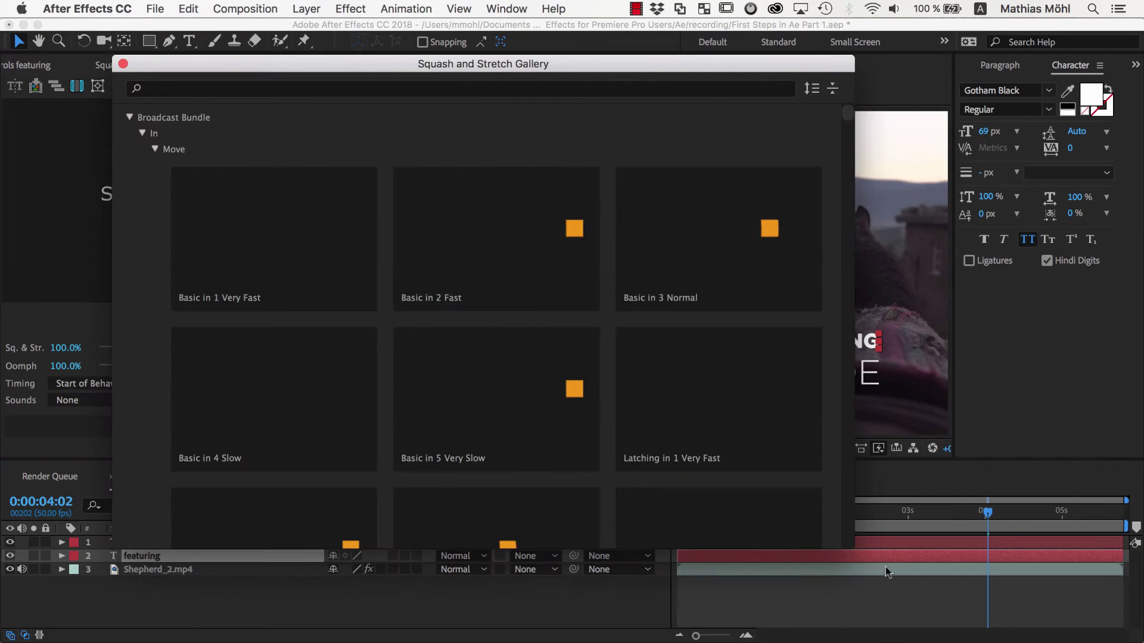
Load Scale in Middle Abrupt 2 Slow from Broadcast Bundle > In > Scale.
{"action": "left_click", "coordinate": [832, 90]}
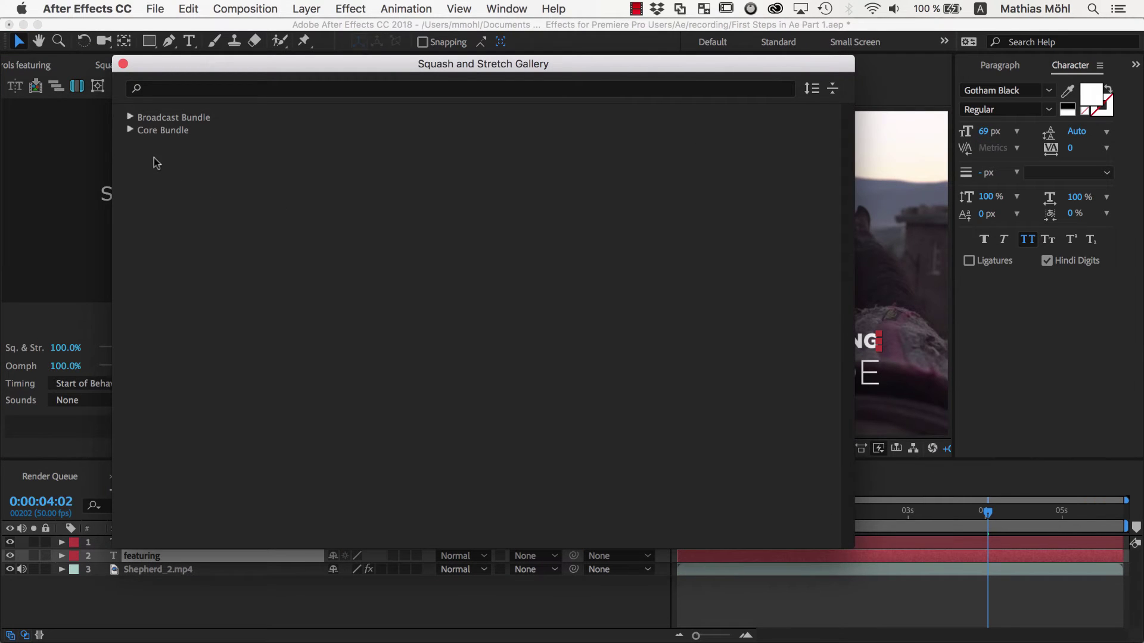
{"action": "left_click", "coordinate": [130, 118]}
{"action": "left_click", "coordinate": [143, 133]}
{"action": "left_click", "coordinate": [155, 162]}
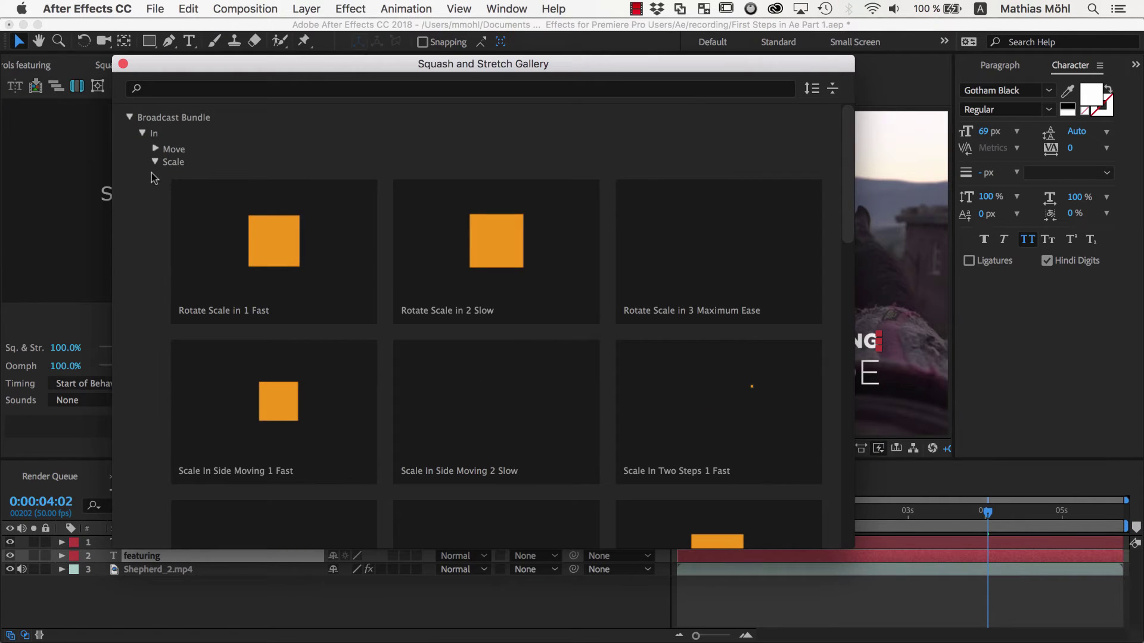
{"action": "scroll", "coordinate": [851, 237], "scroll_direction": "down", "scroll_amount": 5}
{"action": "left_click_drag", "start_coordinate": [851, 237], "coordinate": [828, 393]}
{"action": "scroll", "coordinate": [826, 393], "scroll_direction": "down", "scroll_amount": 2}
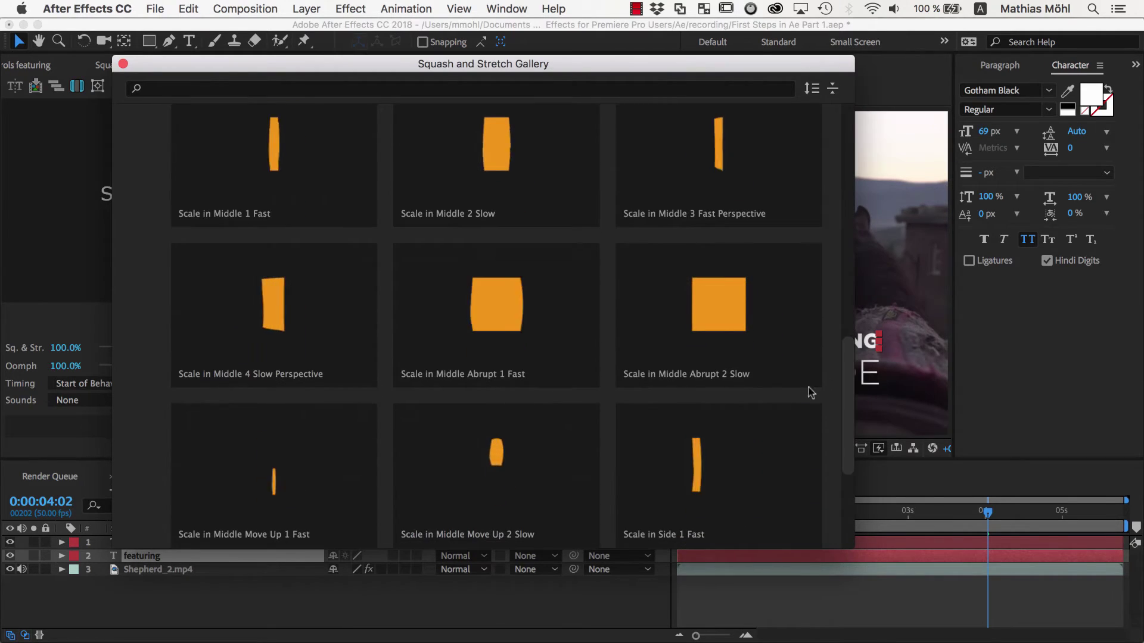
{"action": "double_click", "coordinate": [732, 318]}
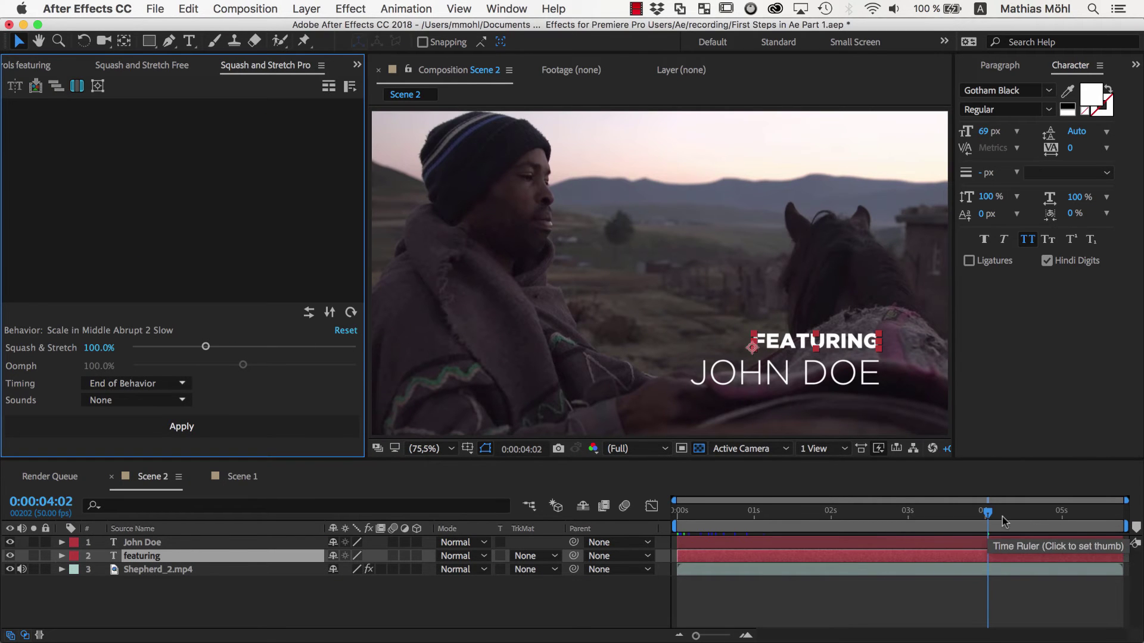
Limit the work area to the behavior's duration, shifted later, with the playhead near 0:00:01:20.
{"action": "mouse_move", "coordinate": [928, 518]}
{"action": "left_mouse_down"}
{"action": "mouse_move", "coordinate": [978, 513]}
{"action": "mouse_move", "coordinate": [876, 516]}
{"action": "mouse_move", "coordinate": [938, 528]}
{"action": "left_mouse_up"}
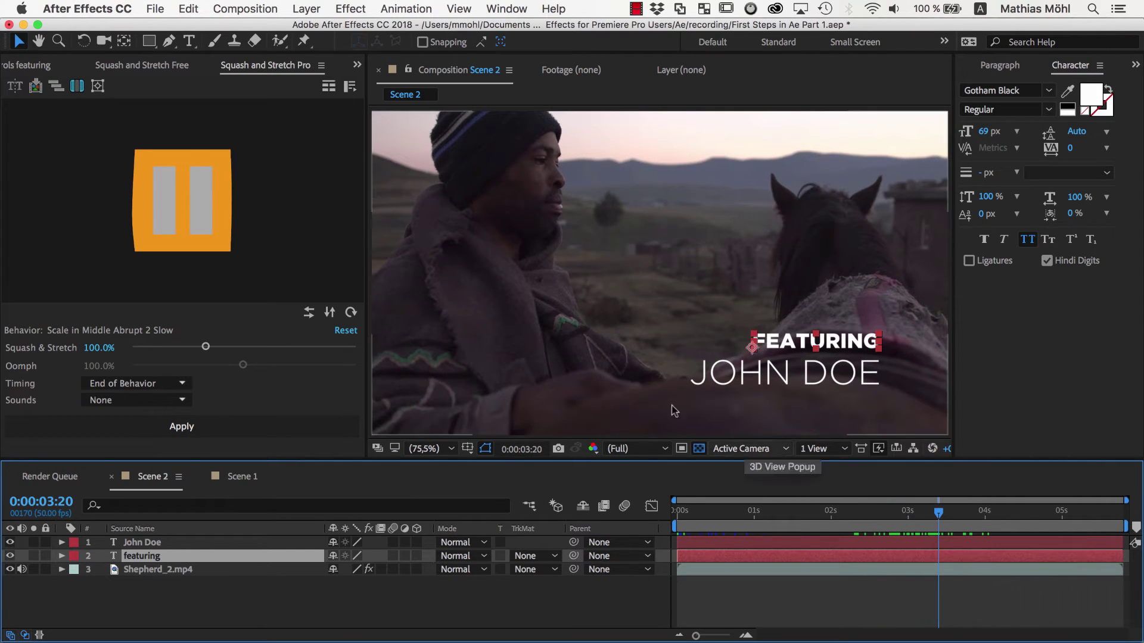
{"action": "left_click", "coordinate": [80, 88]}
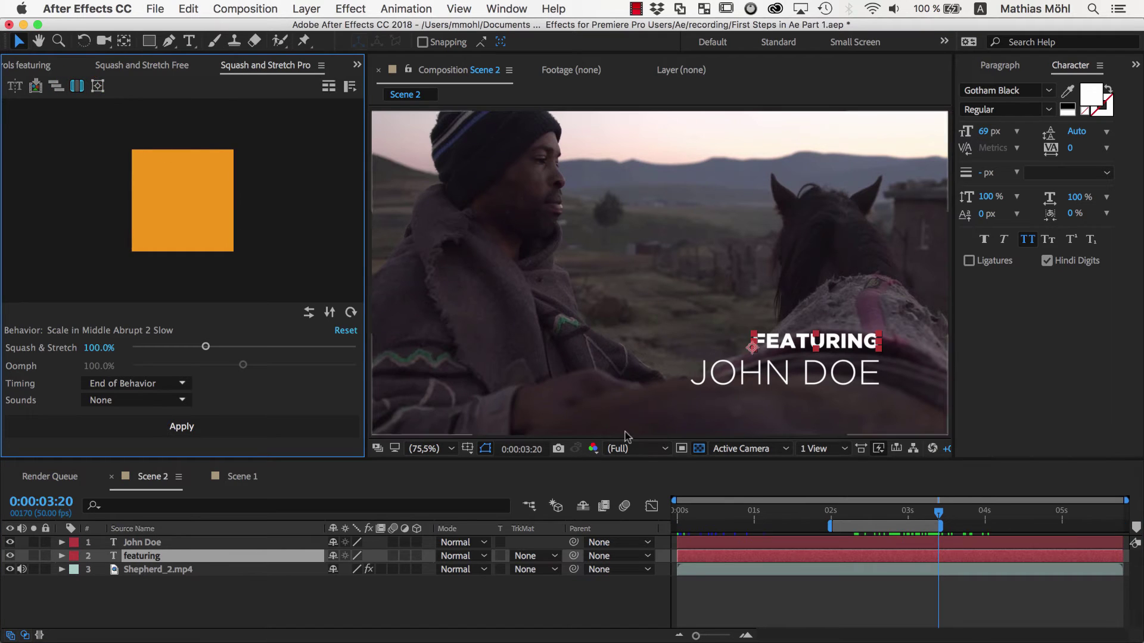
{"action": "left_click_drag", "start_coordinate": [873, 525], "coordinate": [722, 523]}
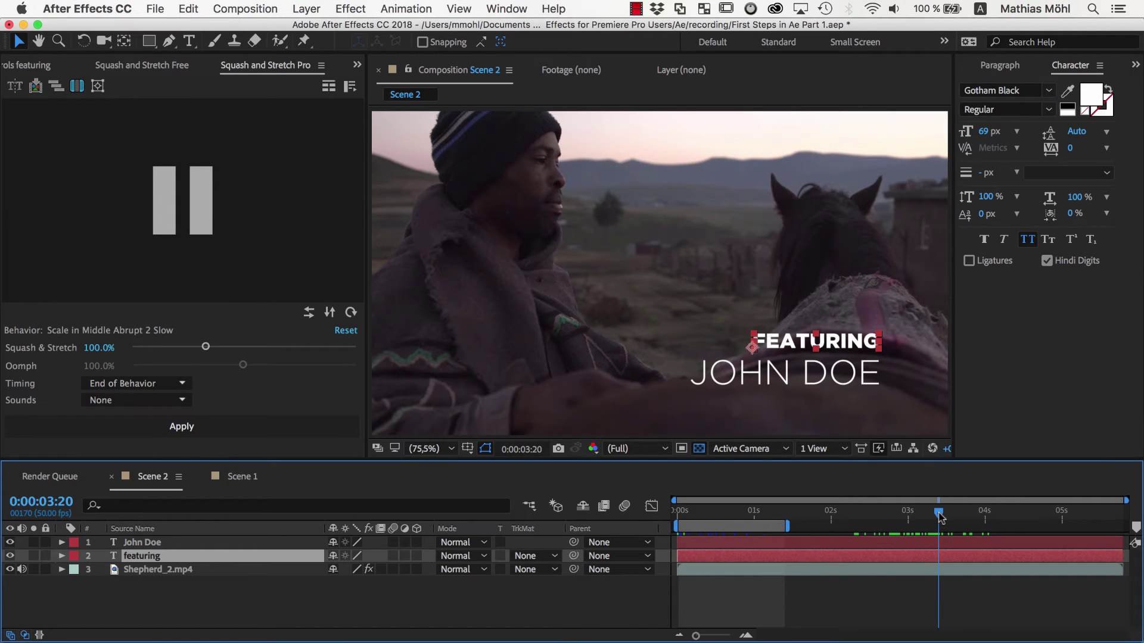
{"action": "left_click_drag", "start_coordinate": [940, 517], "coordinate": [787, 524]}
Apply the scale-in behavior to both titles without splitting characters, precomposing them.
{"action": "left_click", "coordinate": [226, 542]}
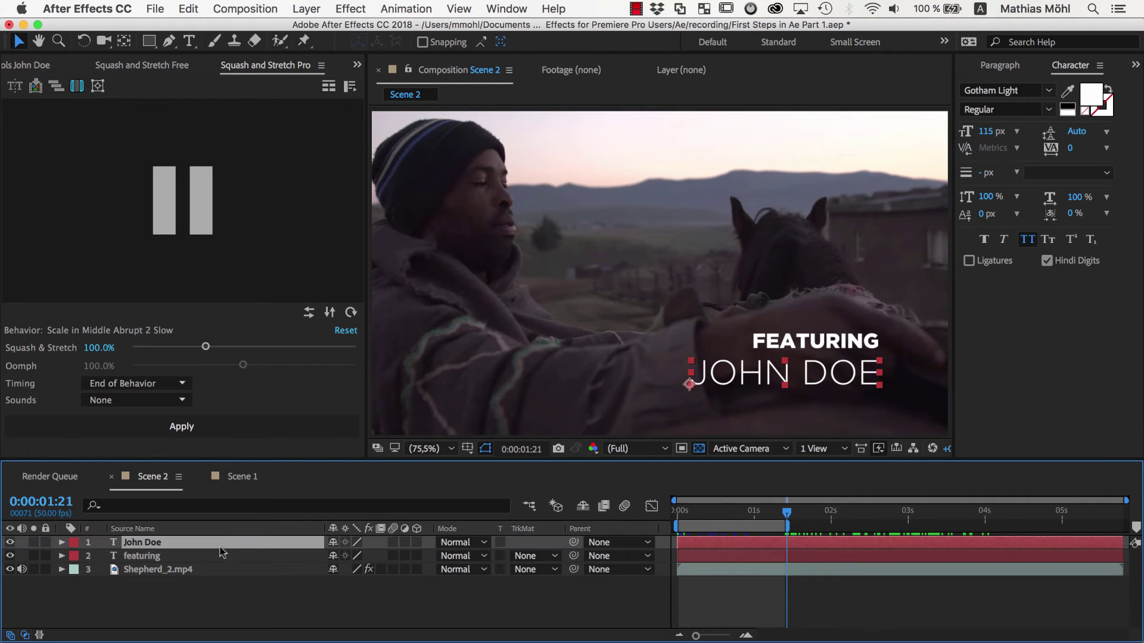
{"action": "left_click", "coordinate": [211, 560], "text": "shift"}
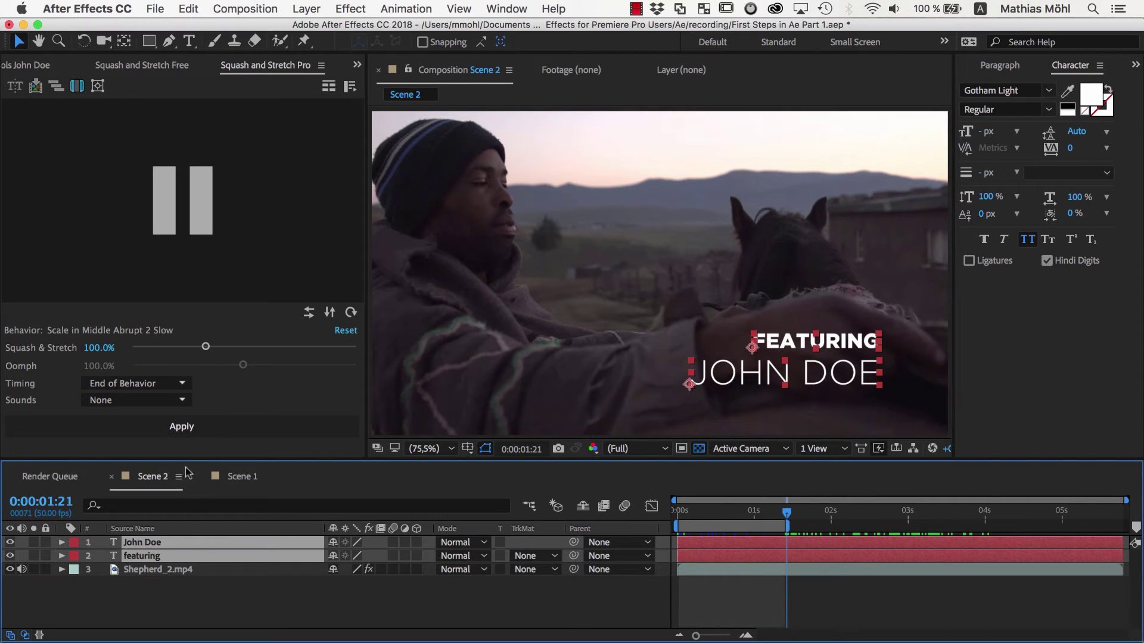
{"action": "left_click", "coordinate": [199, 430]}
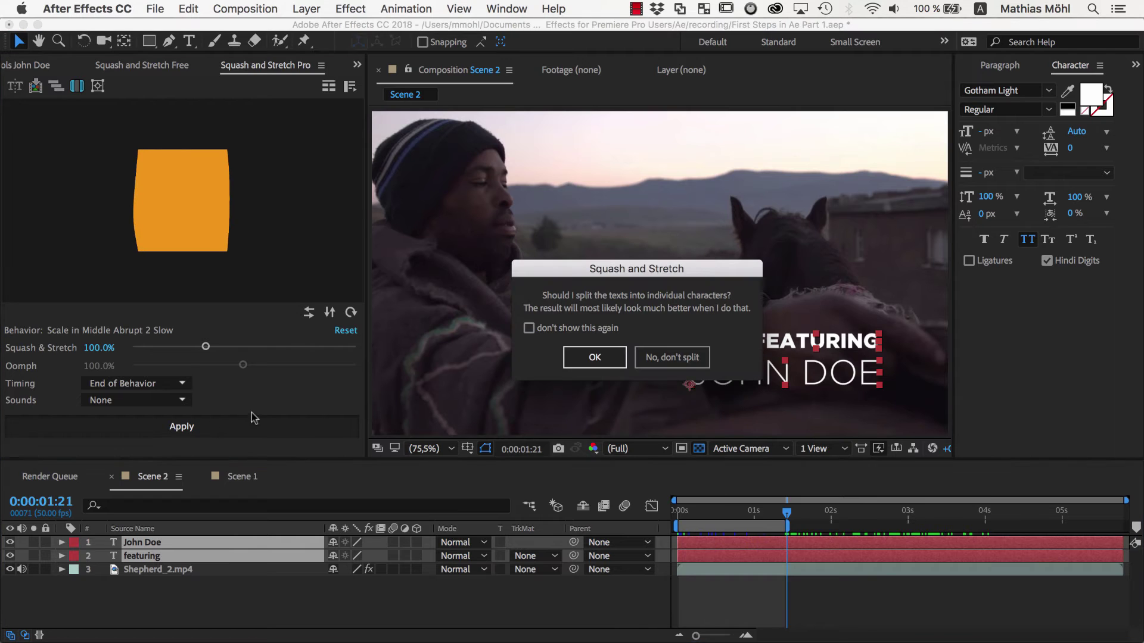
{"action": "left_click", "coordinate": [648, 359]}
{"action": "left_click", "coordinate": [606, 372]}
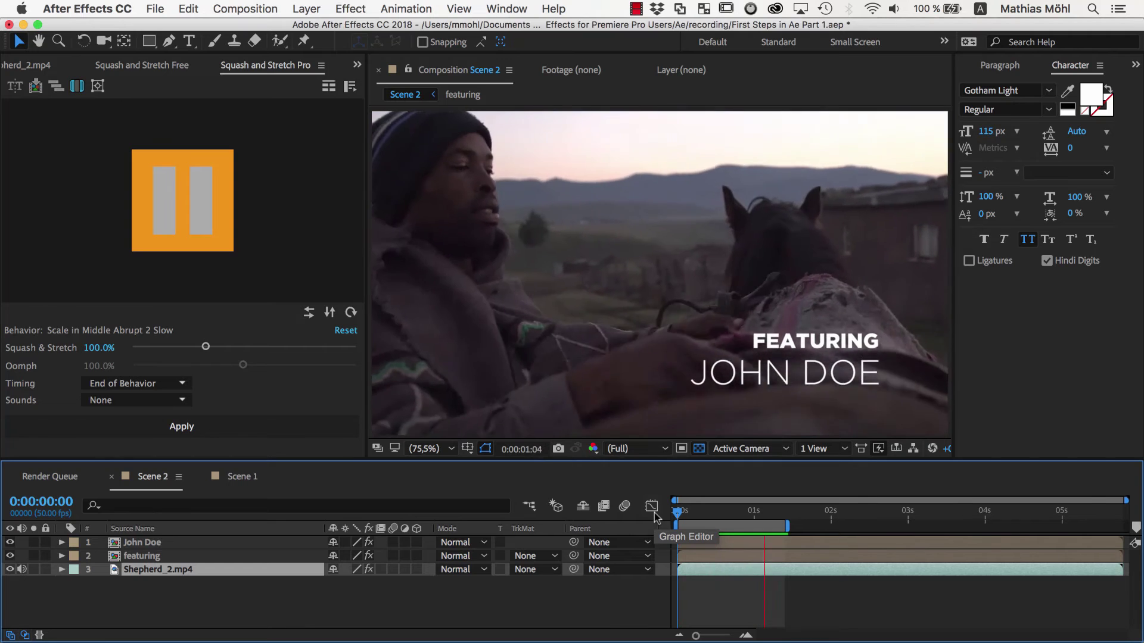
Add a Gaussian Blur to the John Doe and featuring layers and reveal their effects.
{"action": "key", "text": "space"}
{"action": "left_click", "coordinate": [260, 543]}
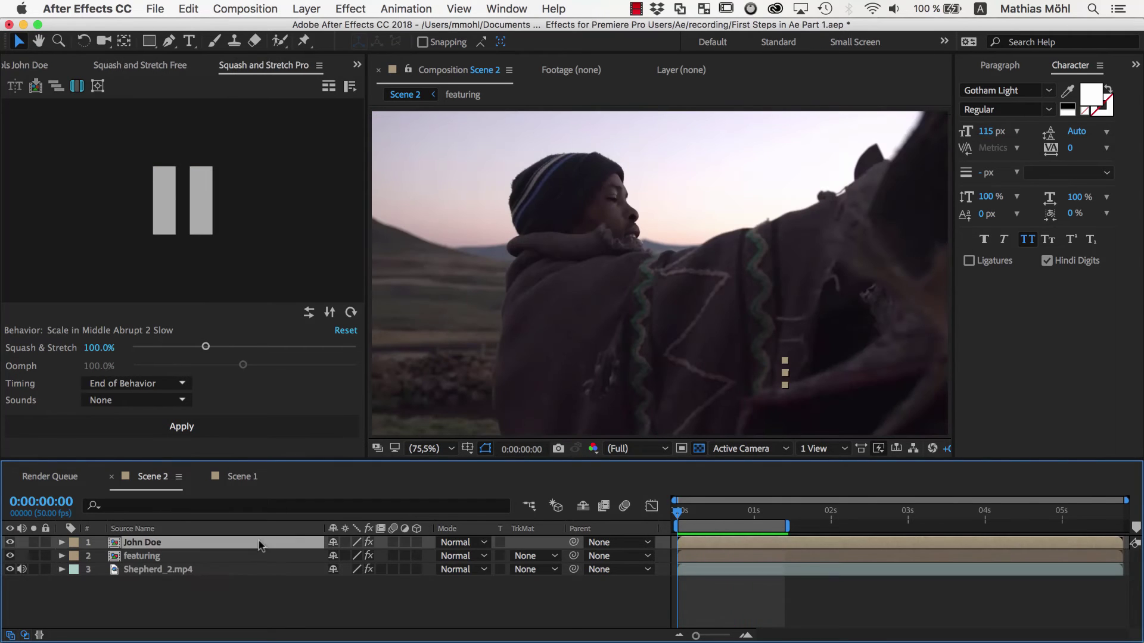
{"action": "left_click", "coordinate": [255, 557], "text": "shift"}
{"action": "left_click", "coordinate": [349, 10]}
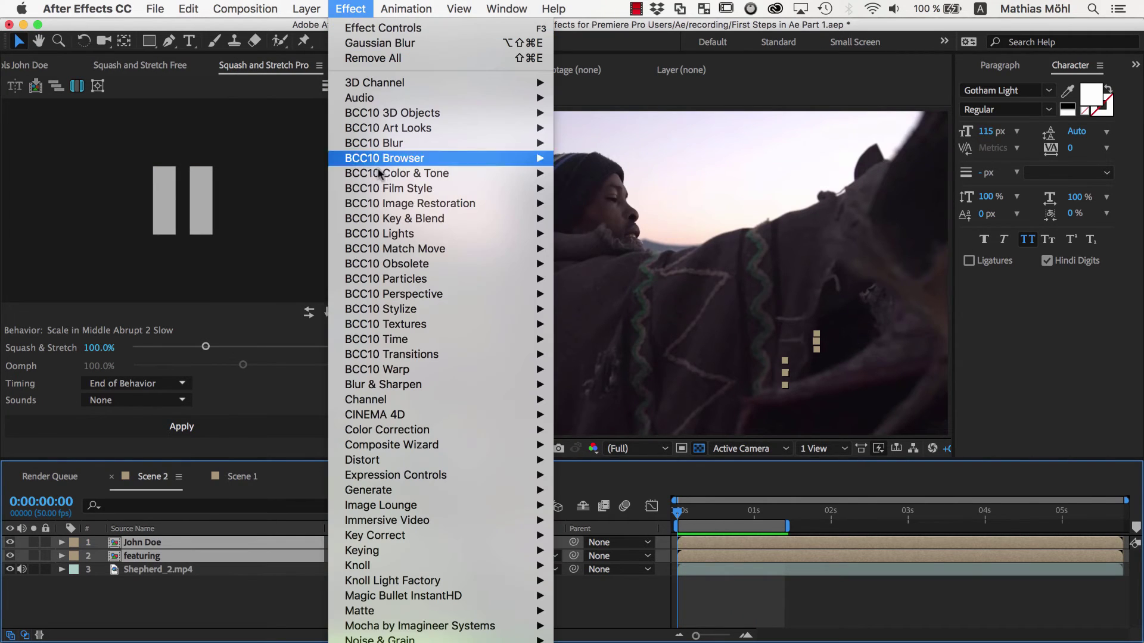
{"action": "mouse_move", "coordinate": [405, 386]}
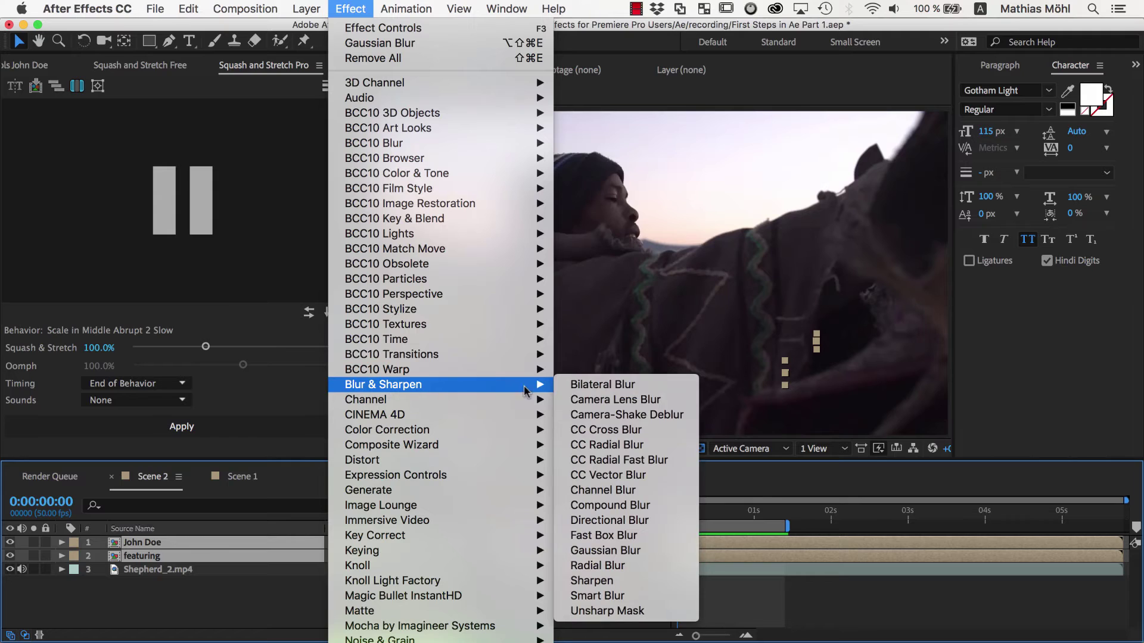
{"action": "left_click", "coordinate": [611, 552]}
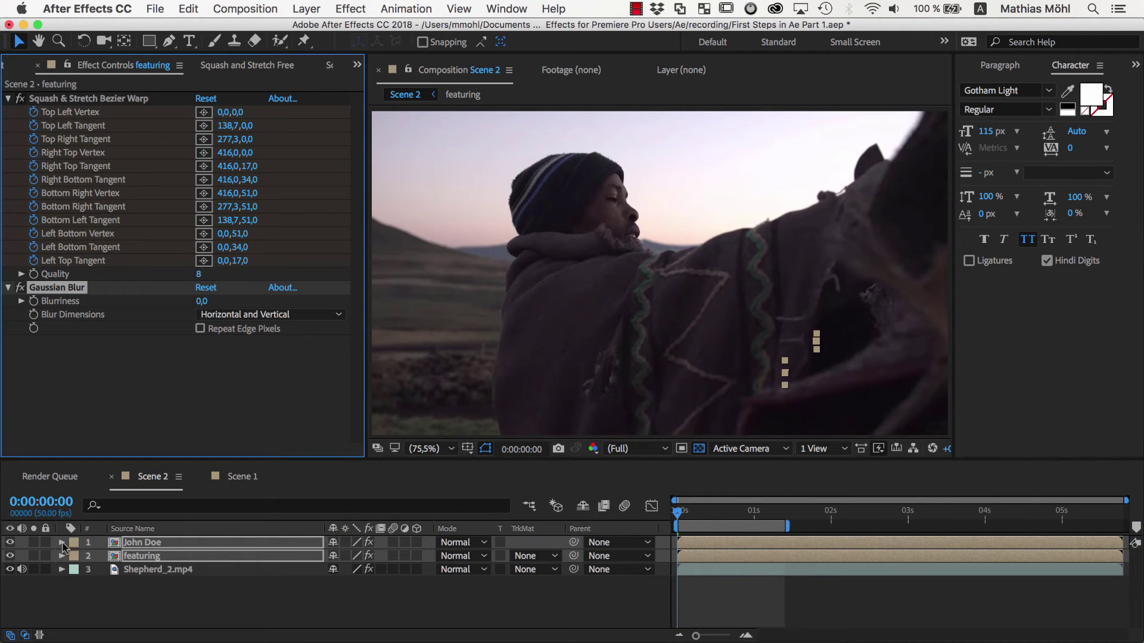
{"action": "left_click", "coordinate": [62, 543]}
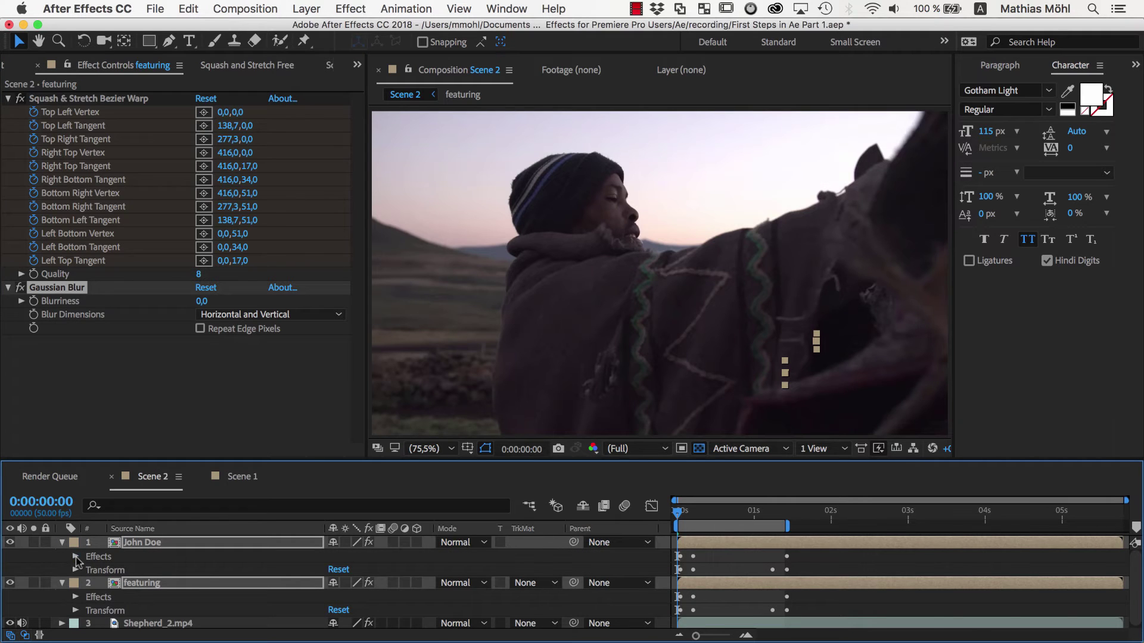
{"action": "left_click", "coordinate": [76, 557]}
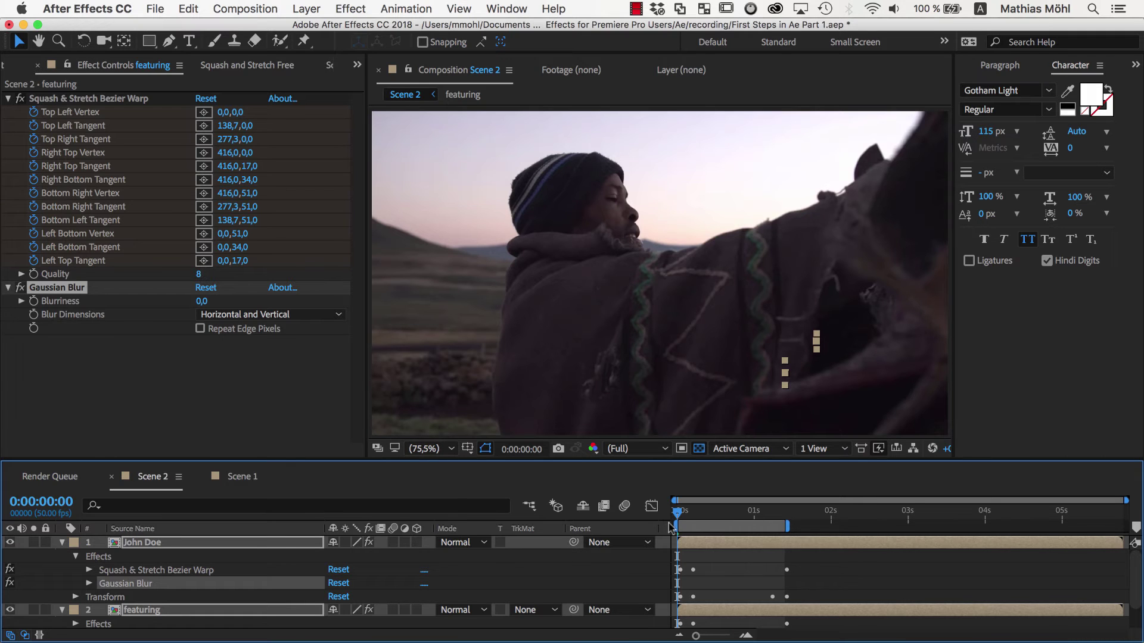
At 0:00:00:23, test the title's Gaussian Blur by raising and then lowering Blurriness.
{"action": "left_click_drag", "start_coordinate": [684, 519], "coordinate": [712, 523]}
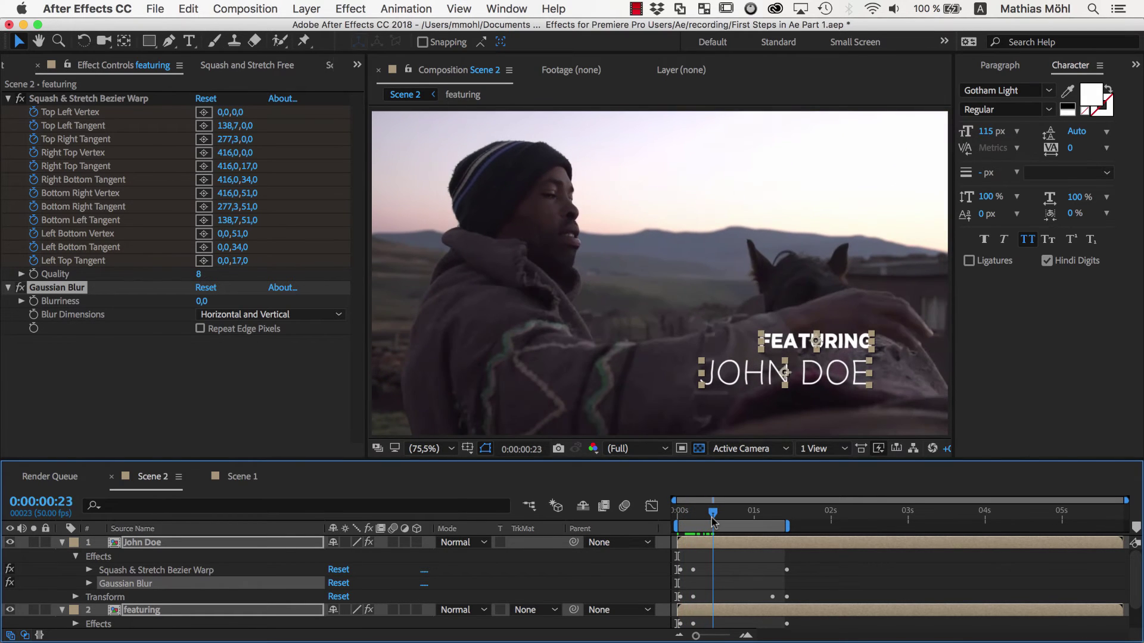
{"action": "left_click", "coordinate": [89, 584]}
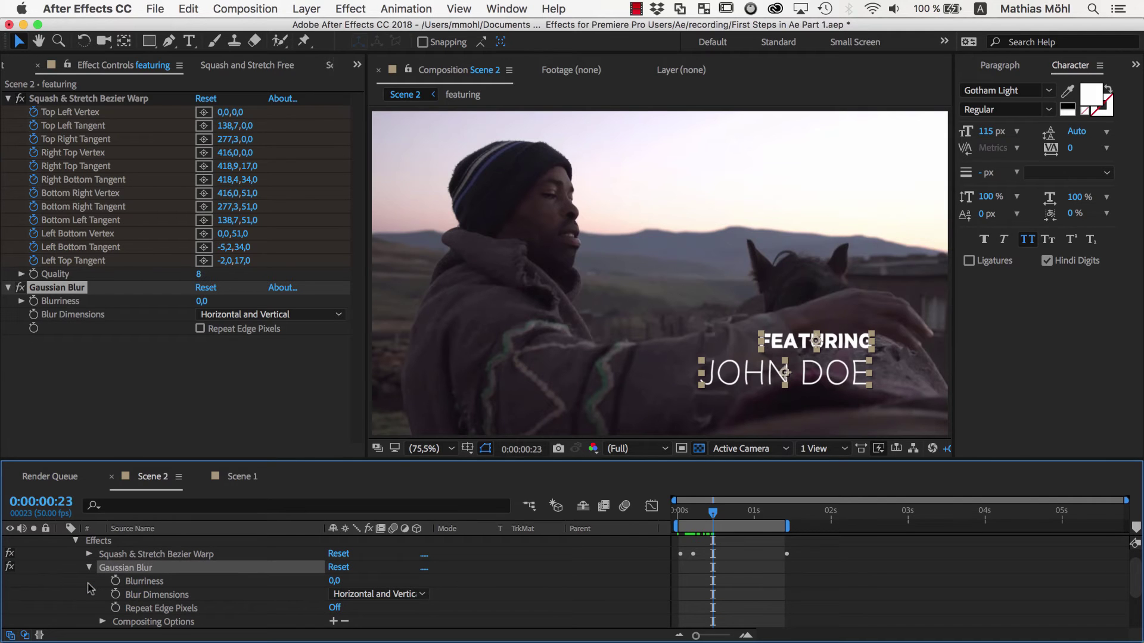
{"action": "left_click_drag", "start_coordinate": [331, 584], "coordinate": [620, 605]}
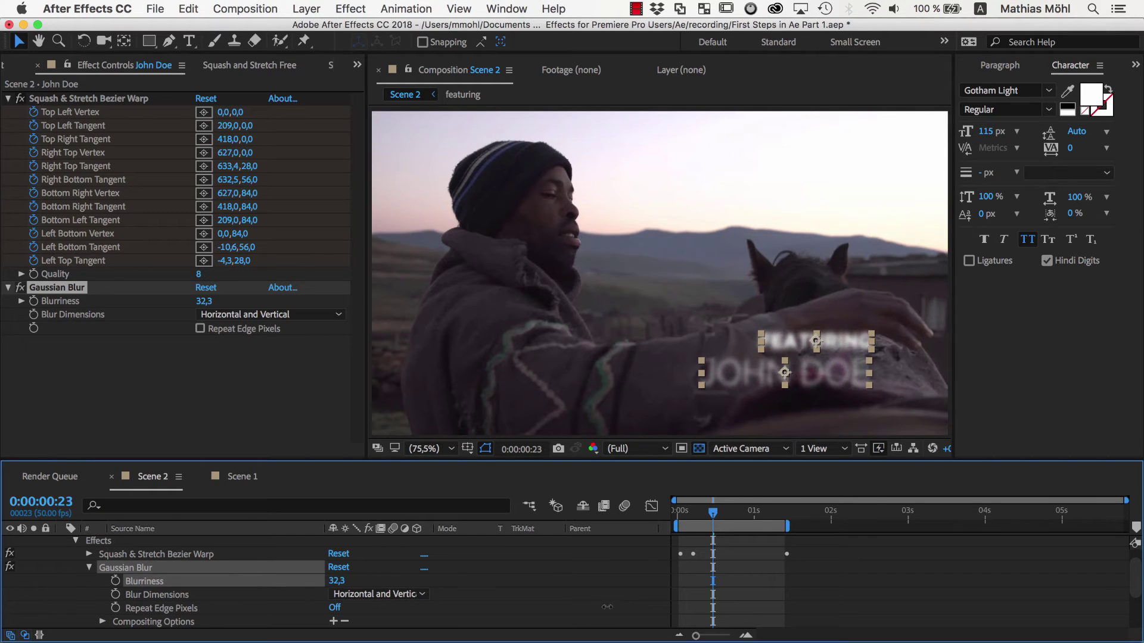
{"action": "left_click_drag", "start_coordinate": [523, 608], "coordinate": [359, 612]}
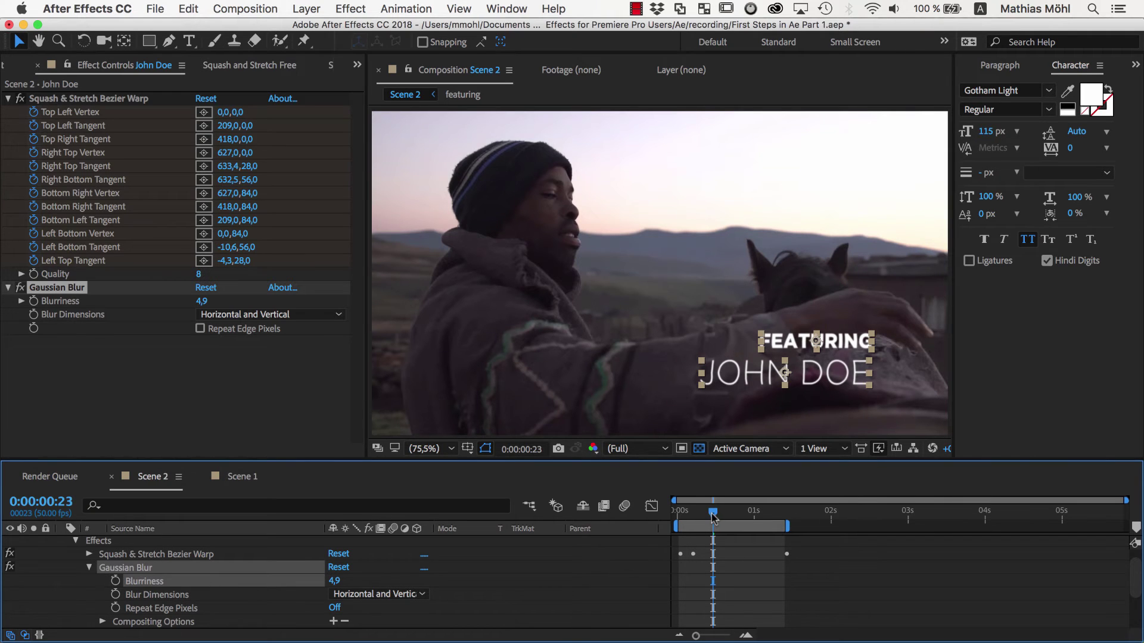
Keyframe Blurriness at 100 at 0:00:00:11 and 0 at 0:00:01:19.
{"action": "left_click_drag", "start_coordinate": [714, 517], "coordinate": [694, 522]}
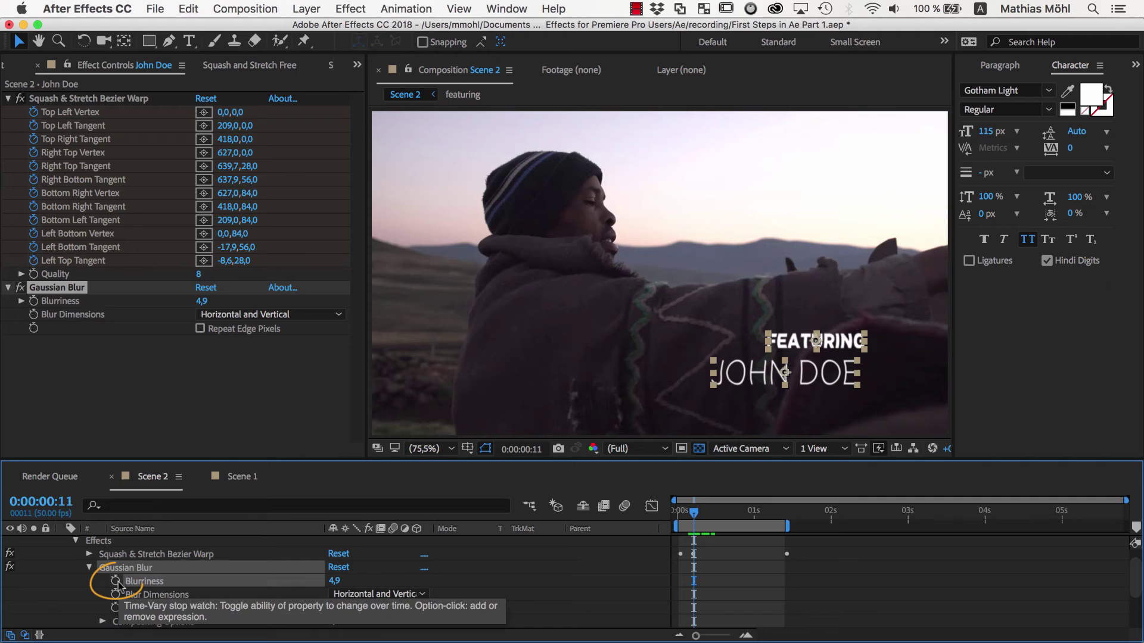
{"action": "left_click", "coordinate": [116, 581]}
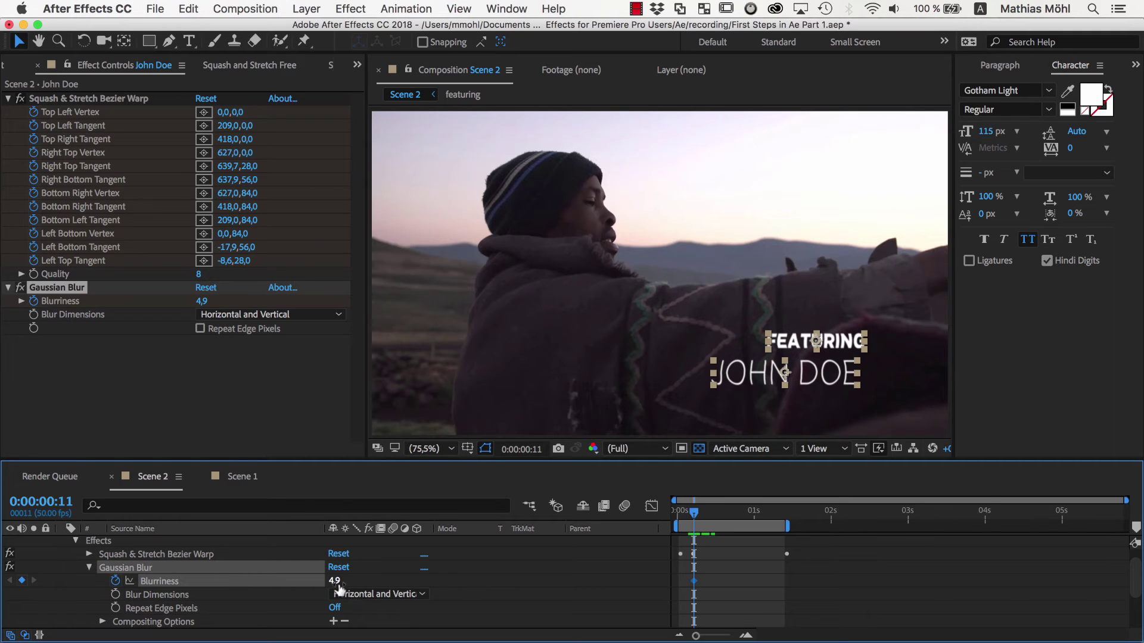
{"action": "left_click_drag", "start_coordinate": [337, 586], "coordinate": [491, 584]}
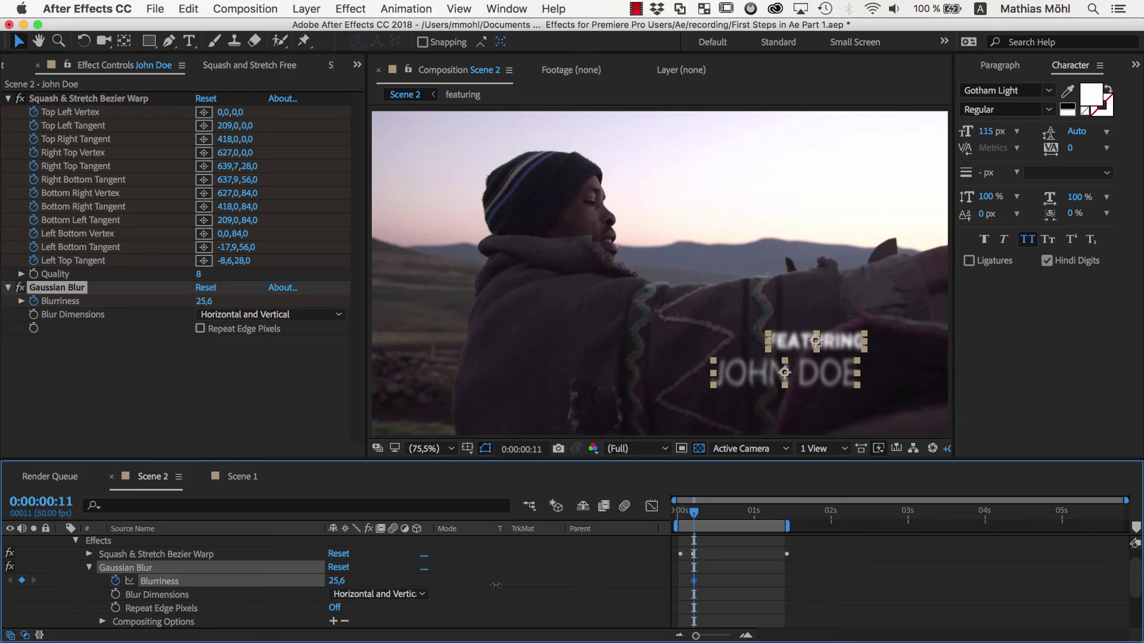
{"action": "left_click_drag", "start_coordinate": [452, 587], "coordinate": [477, 586]}
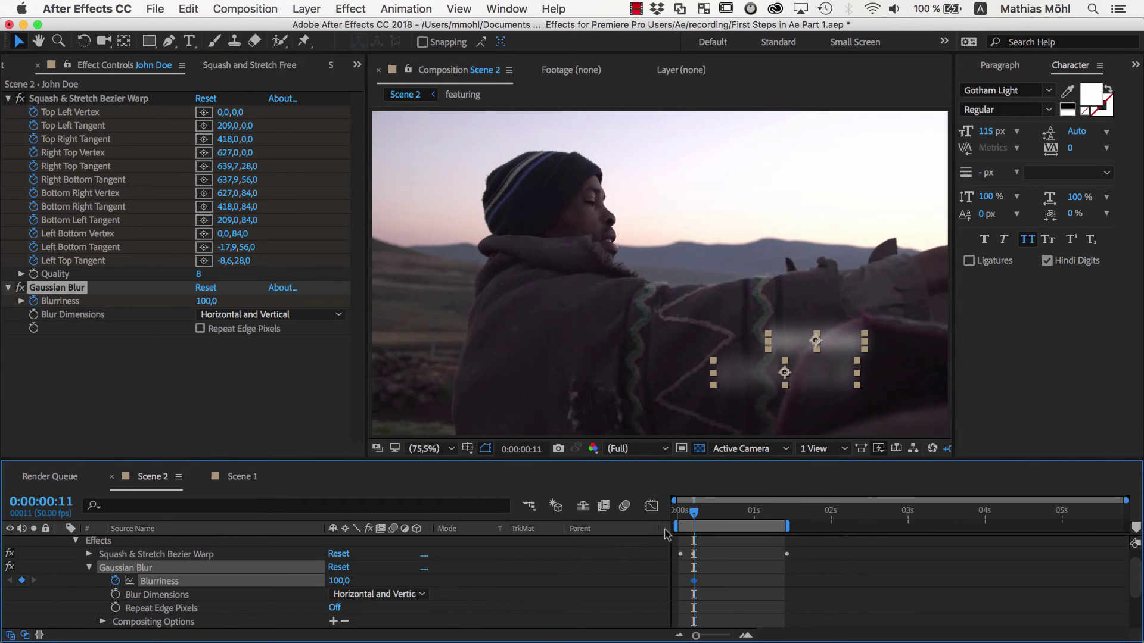
{"action": "left_click_drag", "start_coordinate": [693, 517], "coordinate": [782, 531]}
{"action": "left_click_drag", "start_coordinate": [339, 582], "coordinate": [161, 593]}
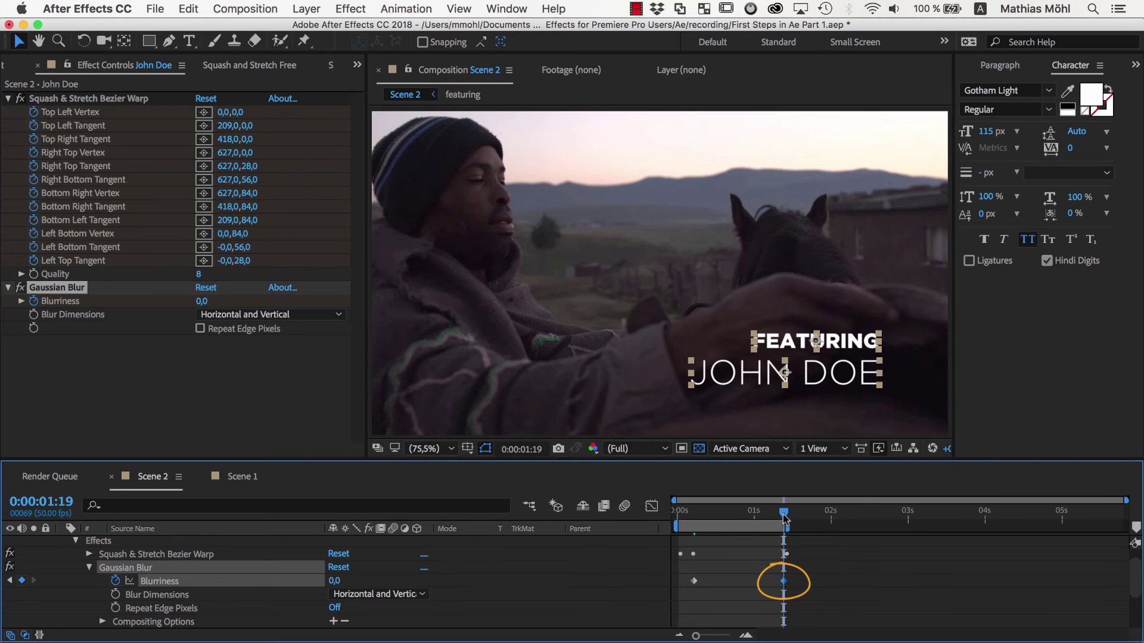
{"action": "mouse_move", "coordinate": [784, 516]}
{"action": "left_mouse_down"}
{"action": "mouse_move", "coordinate": [753, 516]}
{"action": "mouse_move", "coordinate": [781, 515]}
{"action": "left_mouse_up"}
Shift both title layers about one second later, then nudge FEATURING slightly earlier than JOHN DOE.
{"action": "left_click_drag", "start_coordinate": [752, 460], "coordinate": [744, 319]}
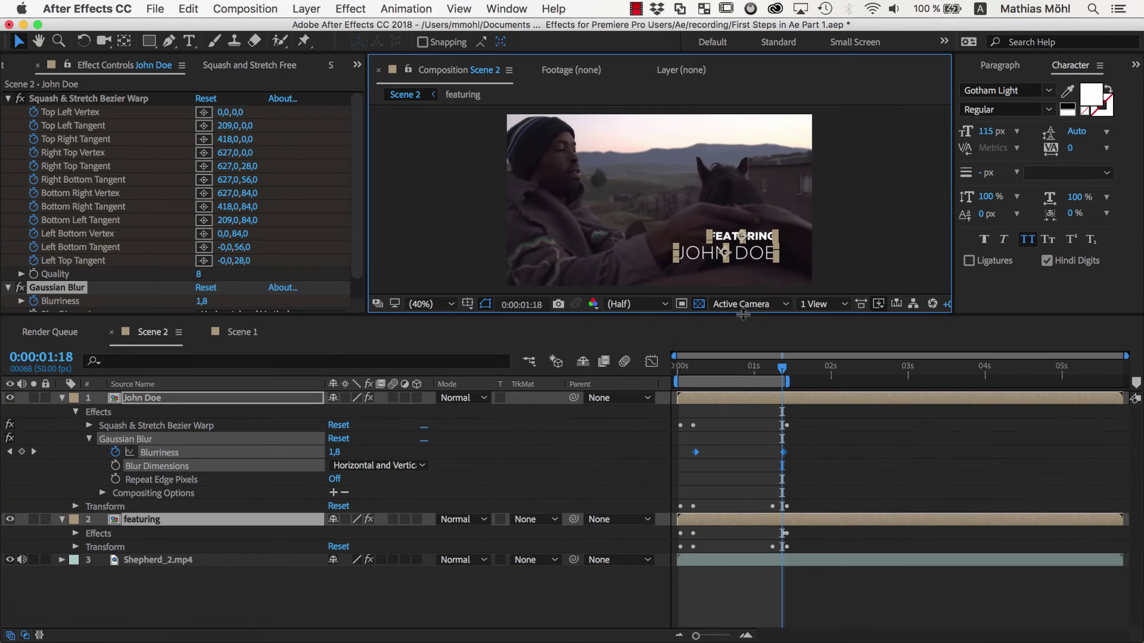
{"action": "left_click_drag", "start_coordinate": [689, 398], "coordinate": [796, 408]}
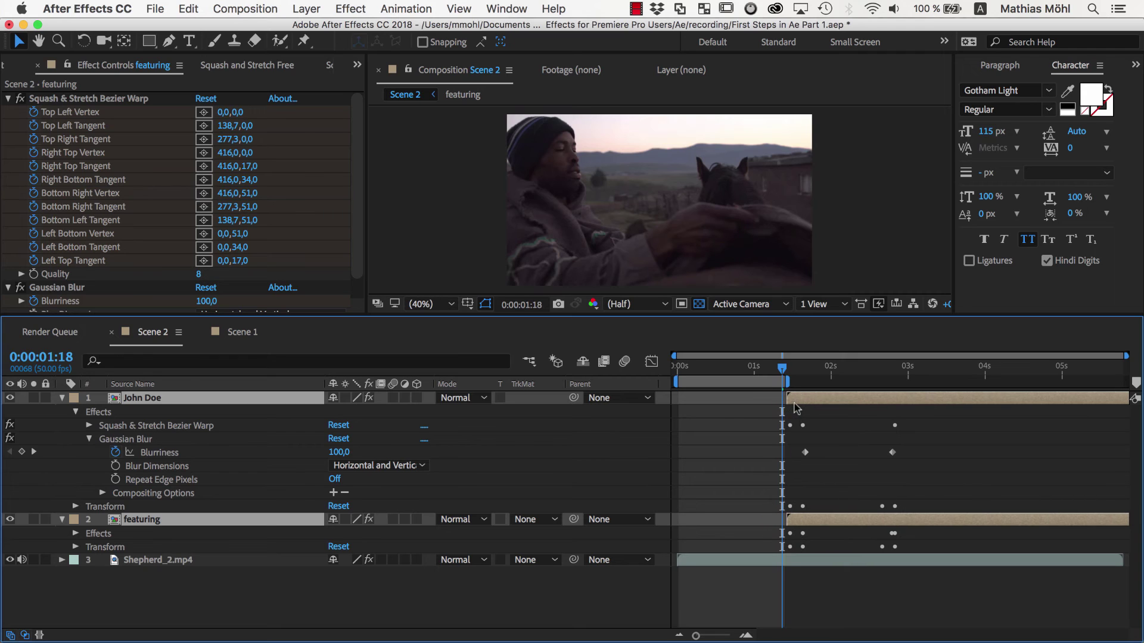
{"action": "left_click", "coordinate": [75, 534]}
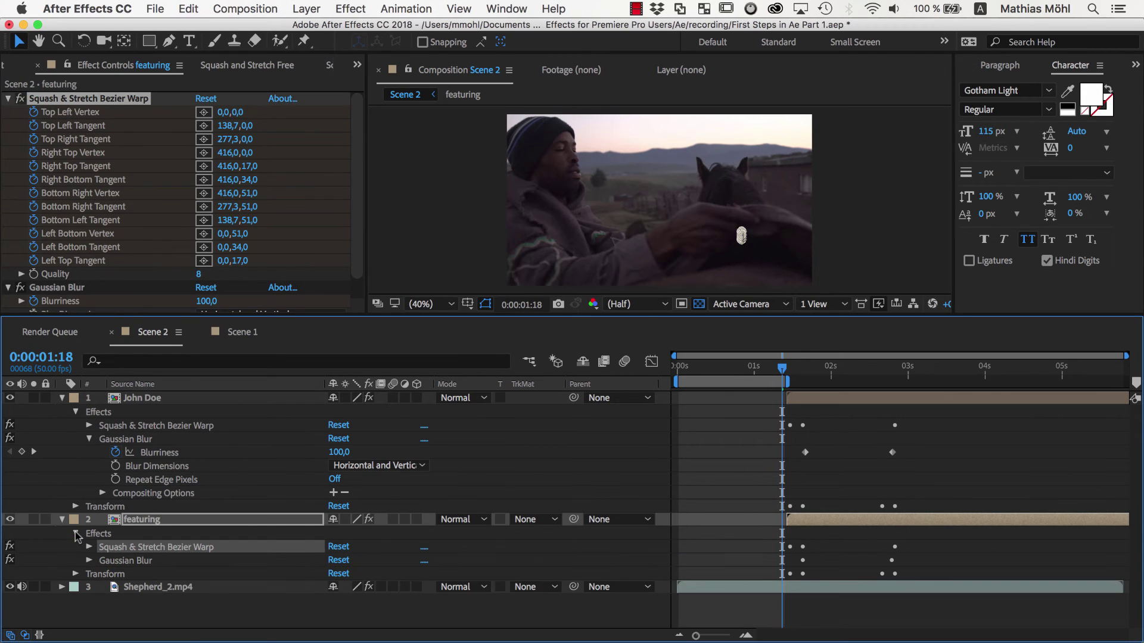
{"action": "left_click", "coordinate": [89, 560]}
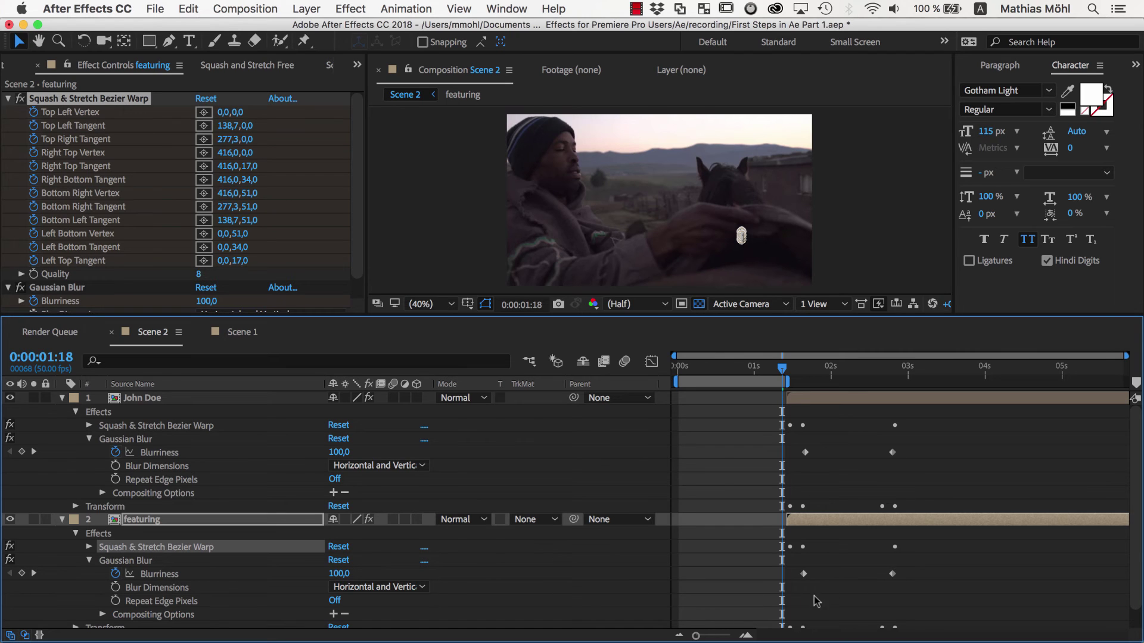
{"action": "left_click", "coordinate": [818, 521]}
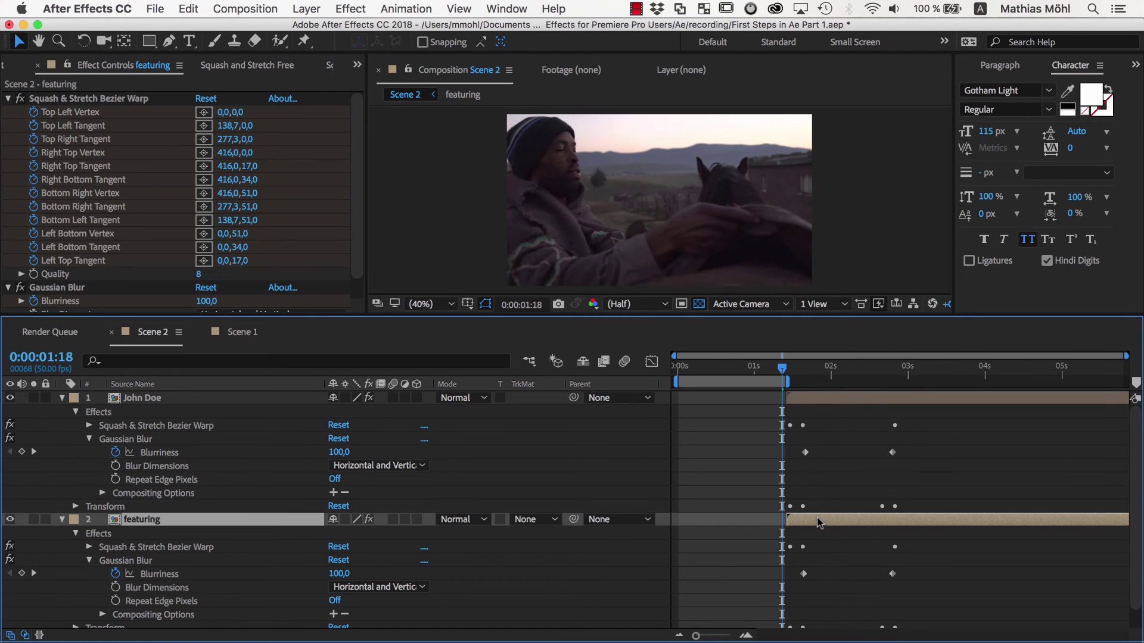
{"action": "left_click_drag", "start_coordinate": [816, 521], "coordinate": [807, 522]}
Enlarge the composition viewer and preview the title animation from the start.
{"action": "left_click", "coordinate": [841, 366]}
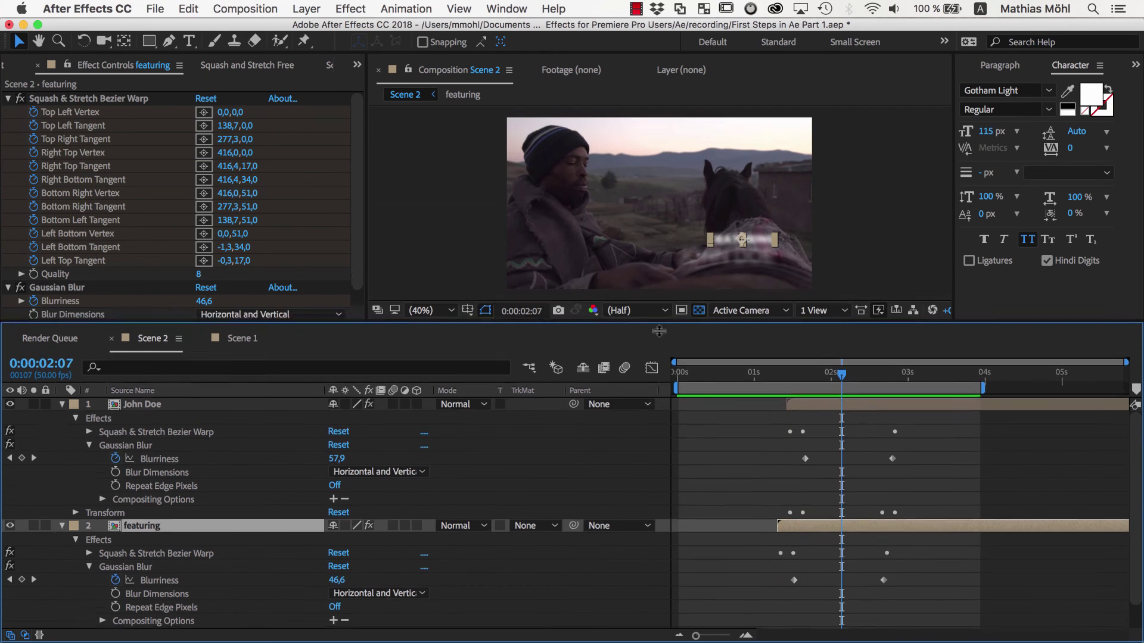
{"action": "left_click_drag", "start_coordinate": [596, 316], "coordinate": [595, 524]}
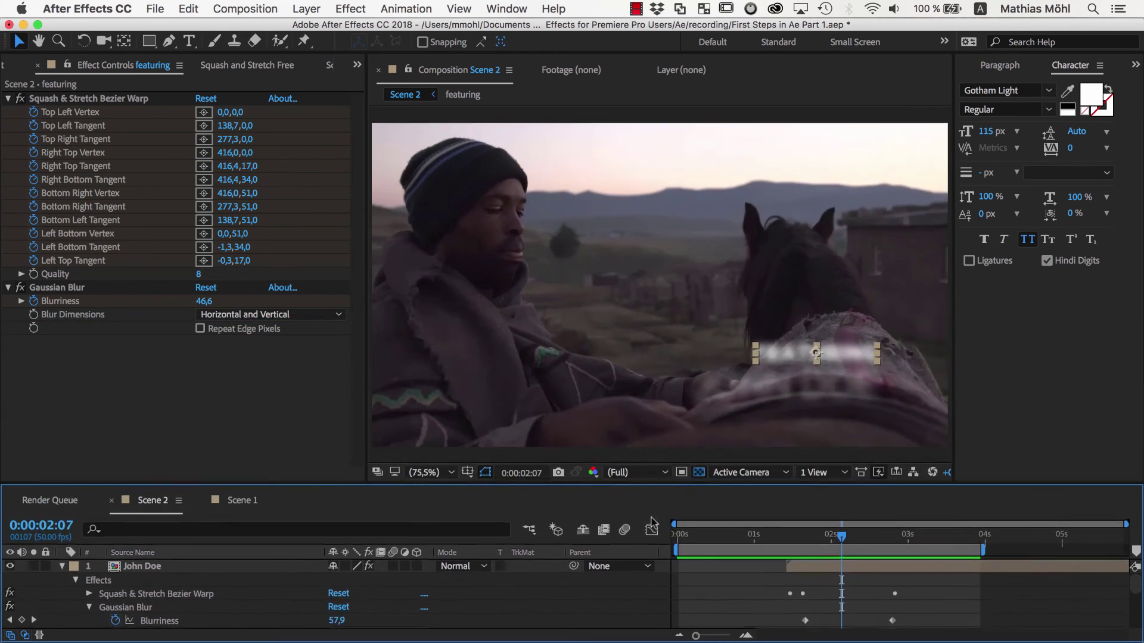
{"action": "left_click_drag", "start_coordinate": [364, 218], "coordinate": [204, 219]}
{"action": "key", "text": "space"}
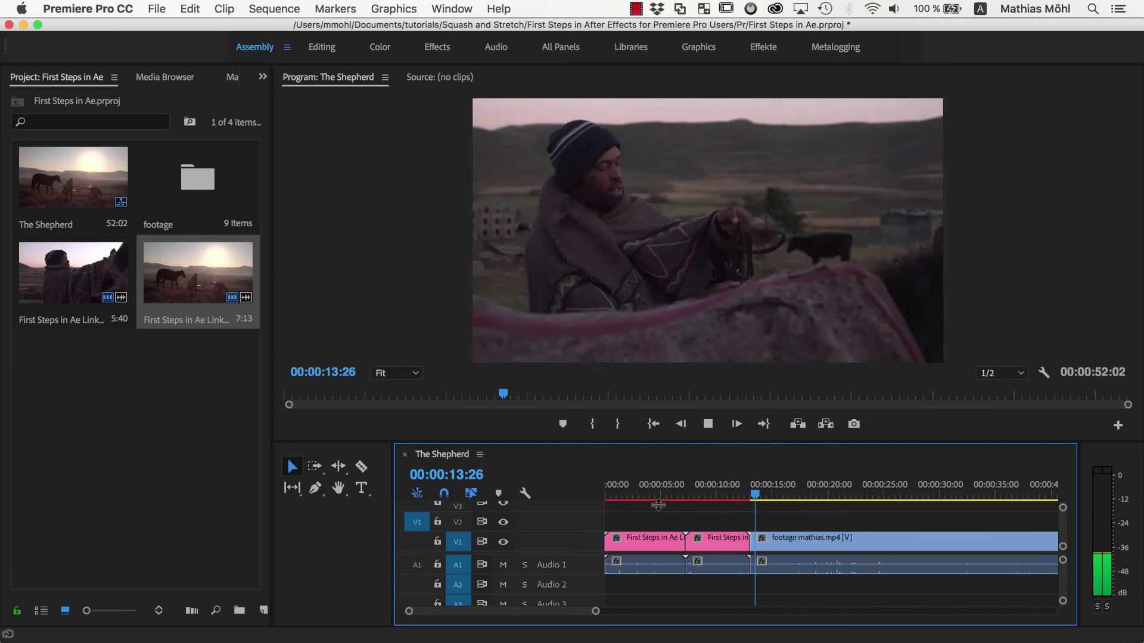
Stop The Shepherd sequence playback at 00:00:15:00 in Premiere Pro.
{"action": "key", "text": "space"}
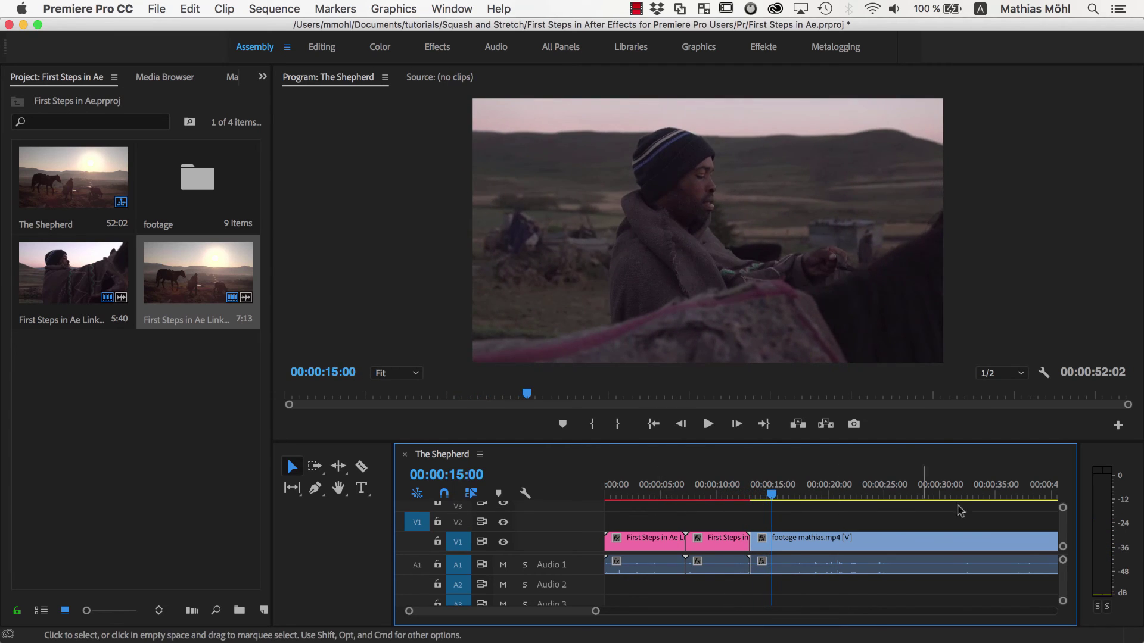